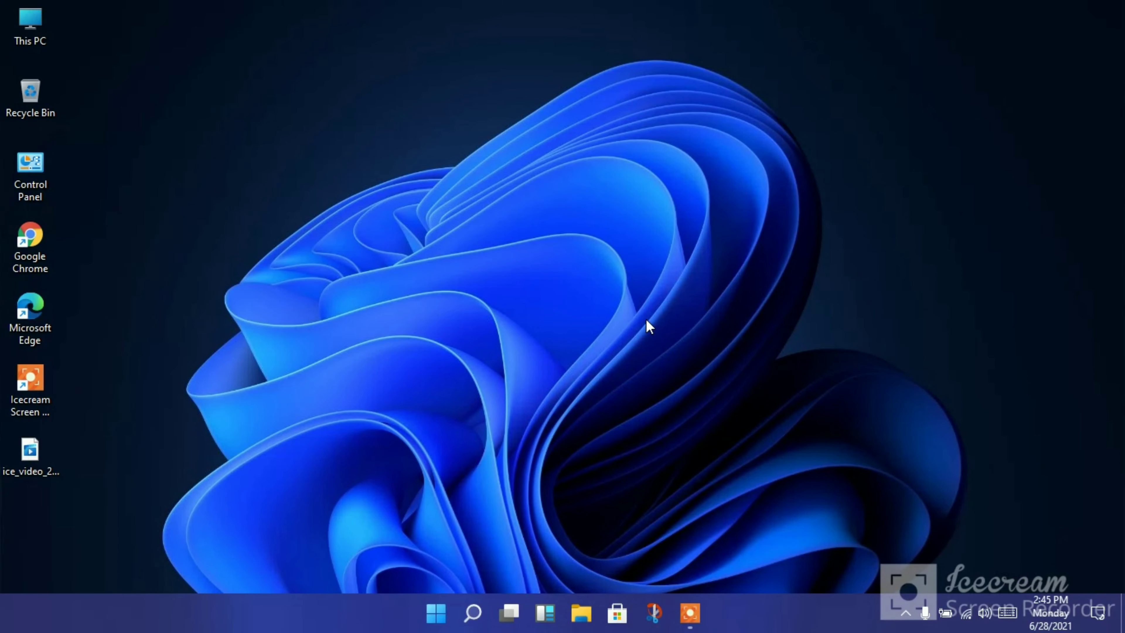
right_click(549, 281)
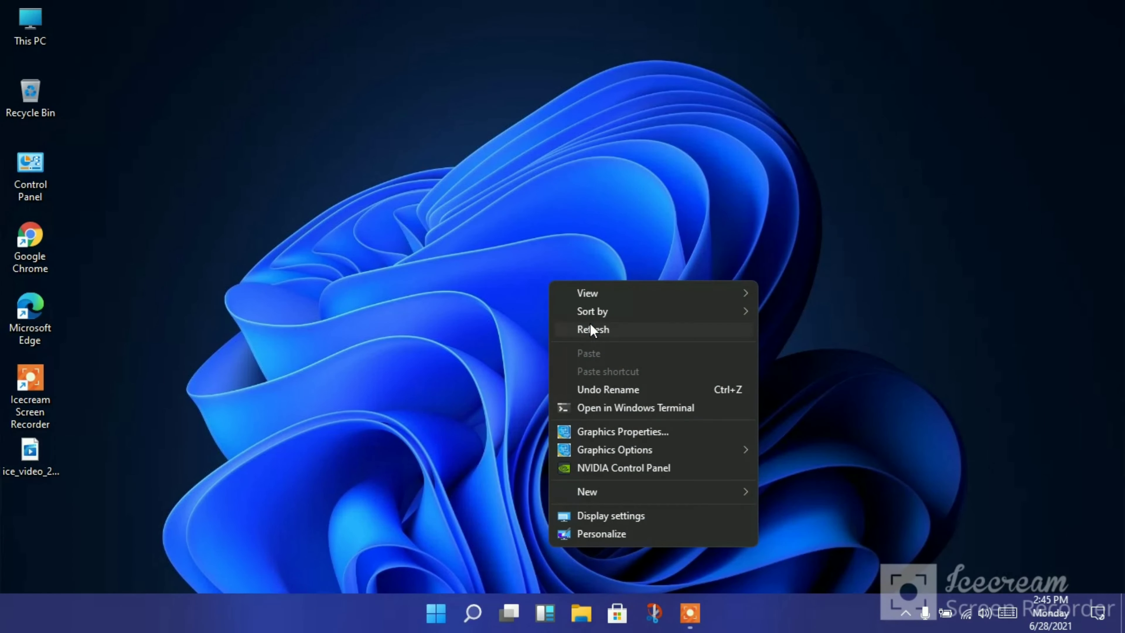
left_click(590, 325)
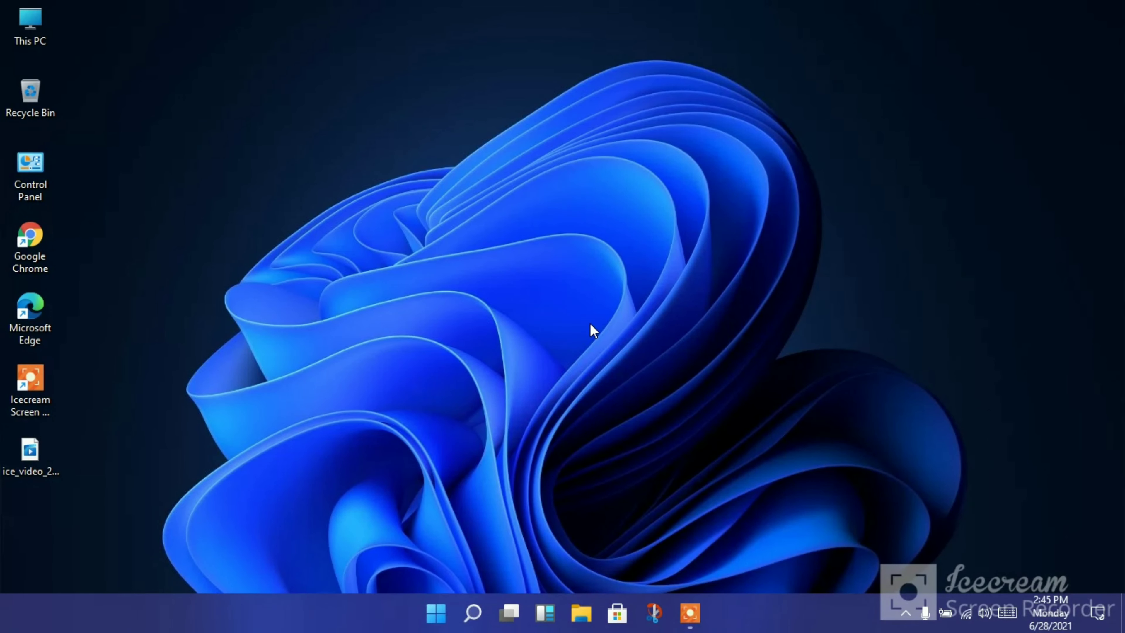
double_click(52, 19)
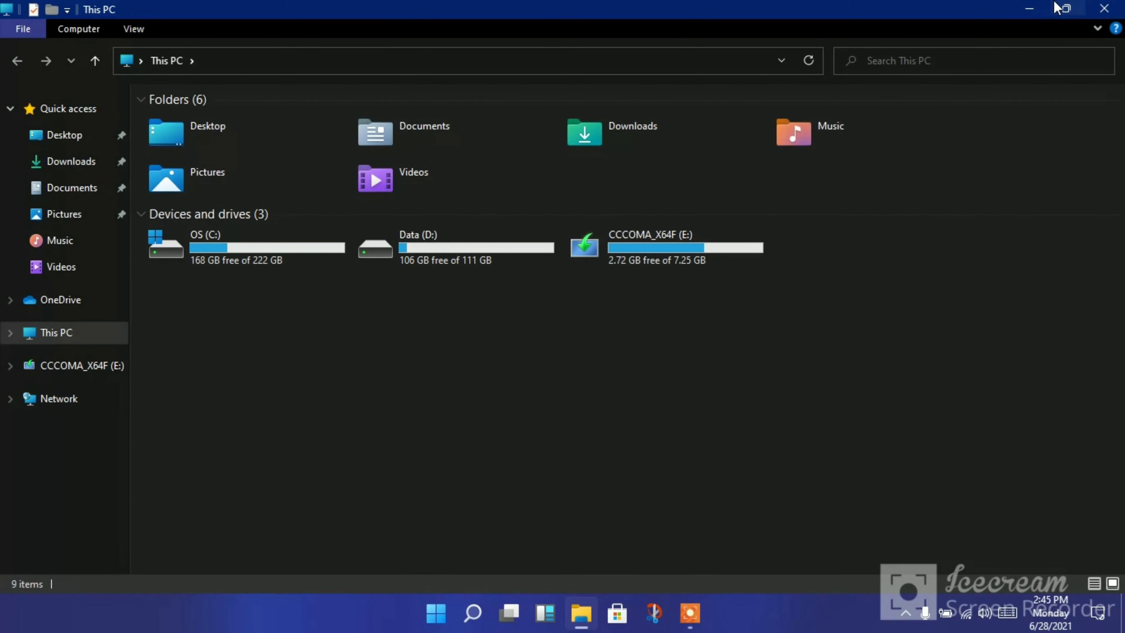
left_click(1103, 8)
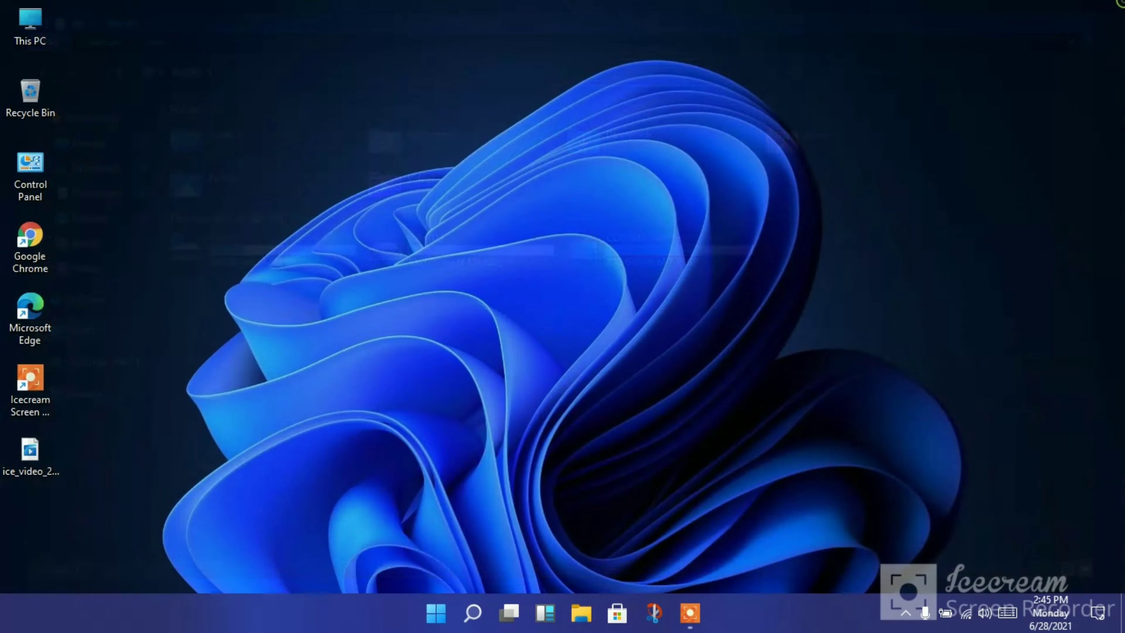
right_click(427, 61)
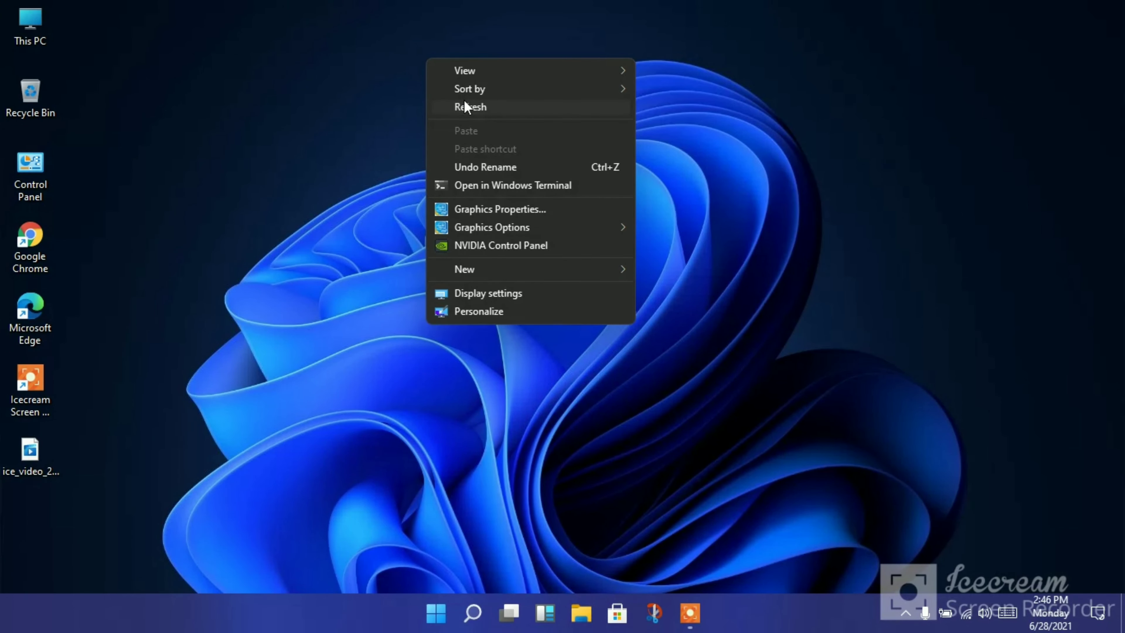
left_click(465, 107)
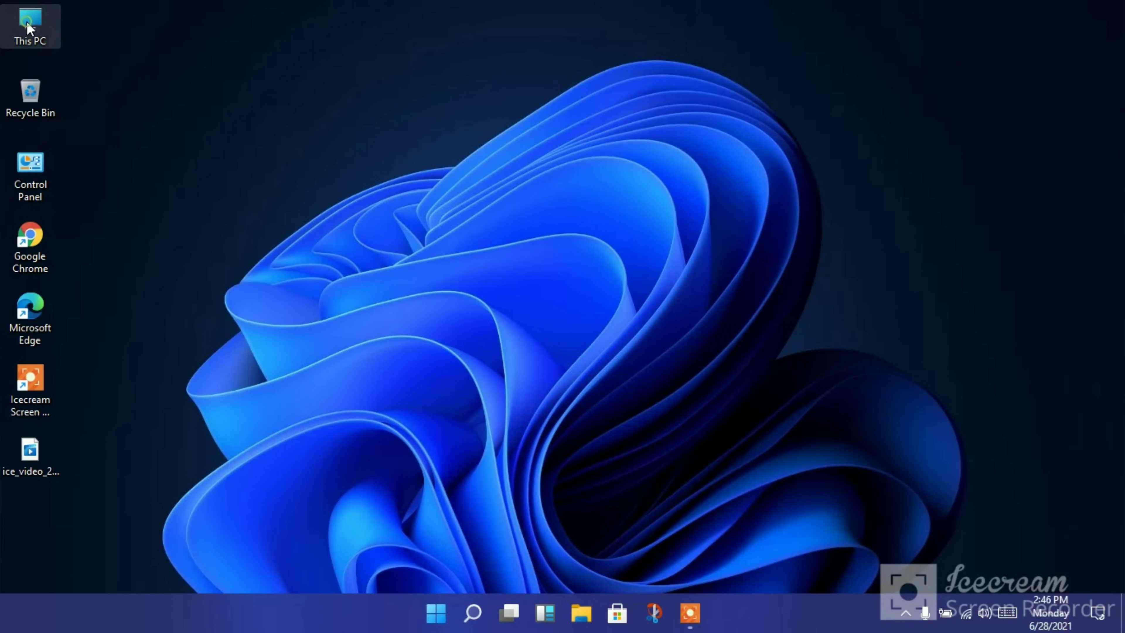
Launch rufus-3.14 from the Windows 11 folder on Data (D:), allow it to run, and decline online update checks.
double_click(28, 26)
left_click(478, 267)
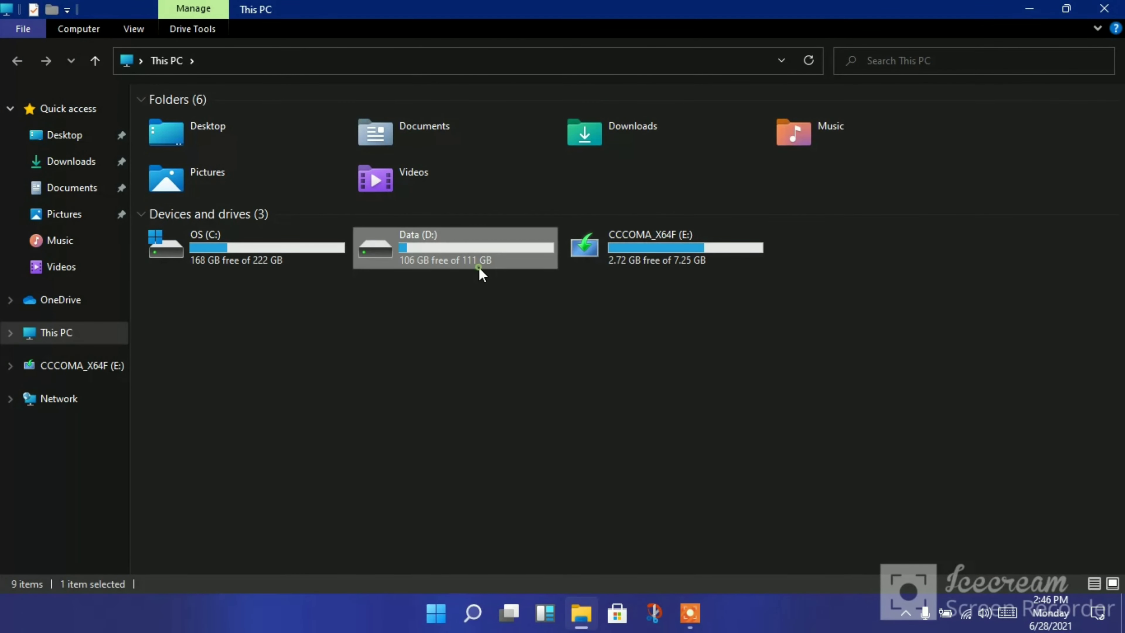
double_click(479, 267)
left_click(265, 293)
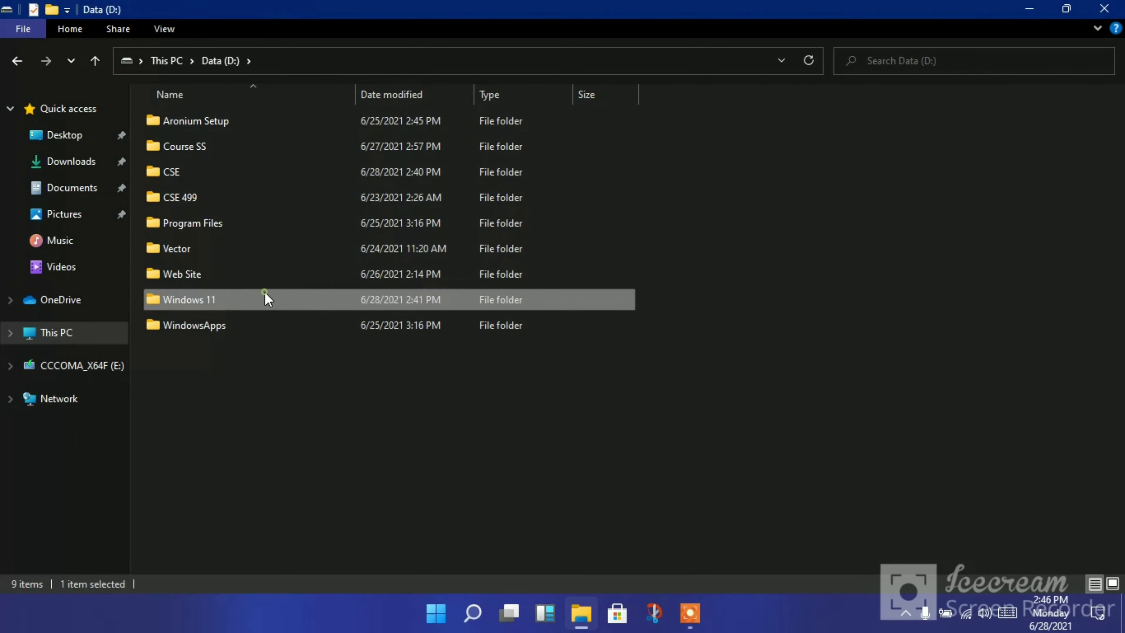
double_click(265, 298)
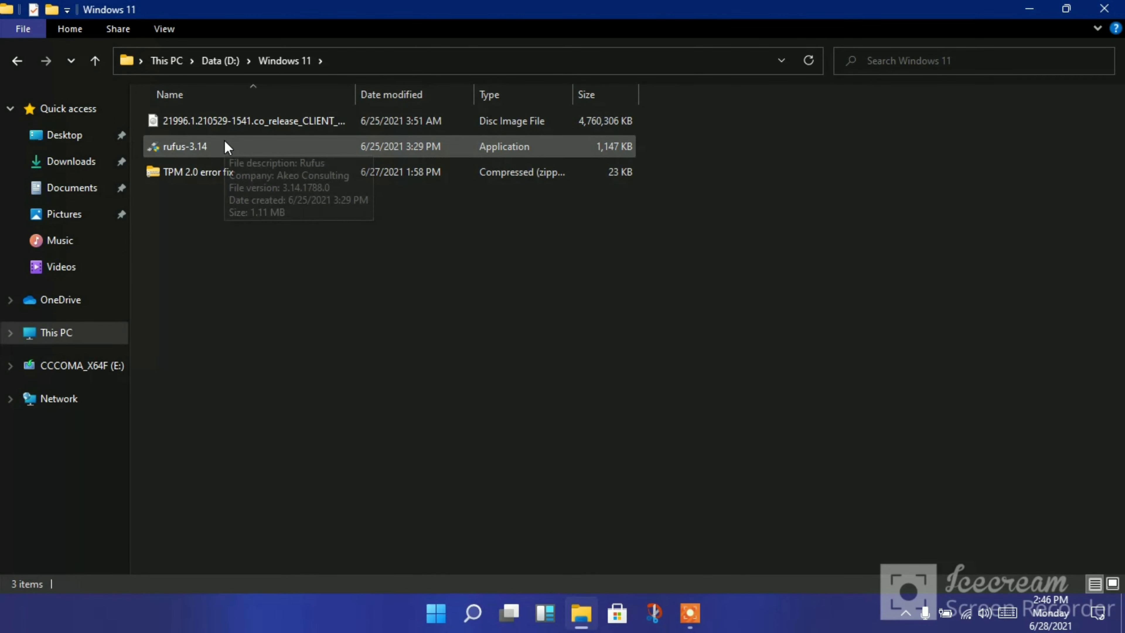
double_click(207, 150)
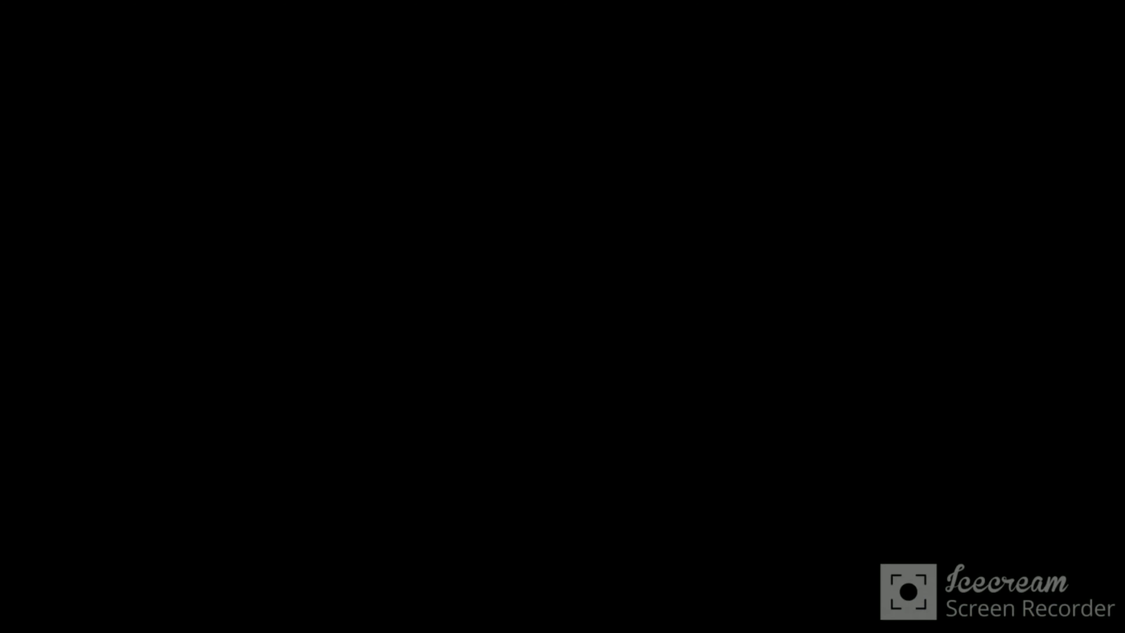
left_click(506, 427)
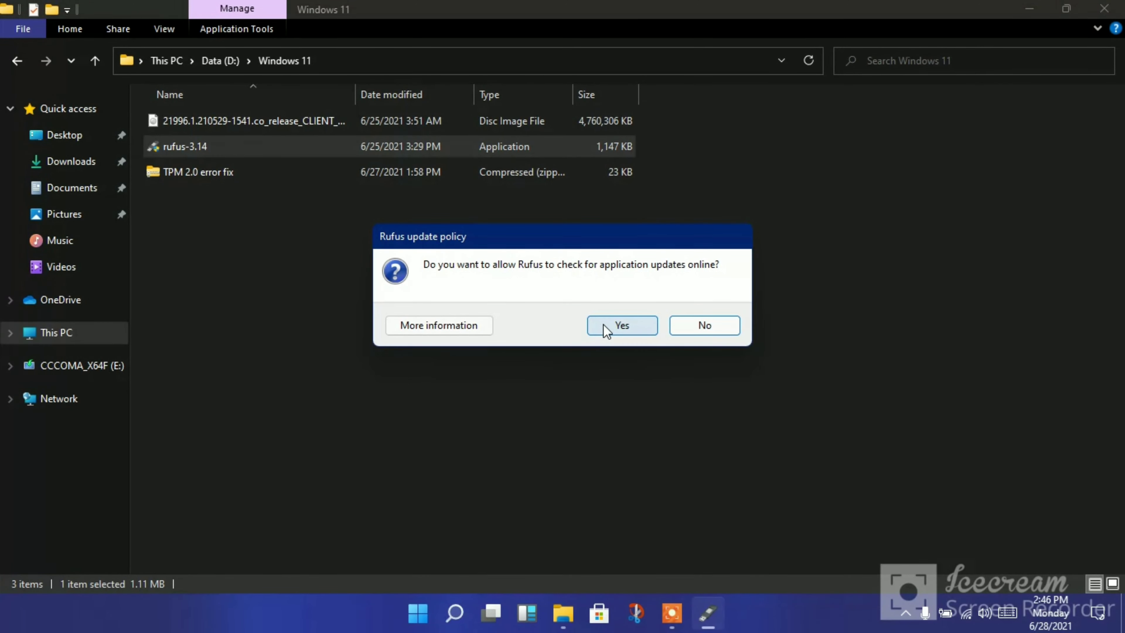
left_click(692, 333)
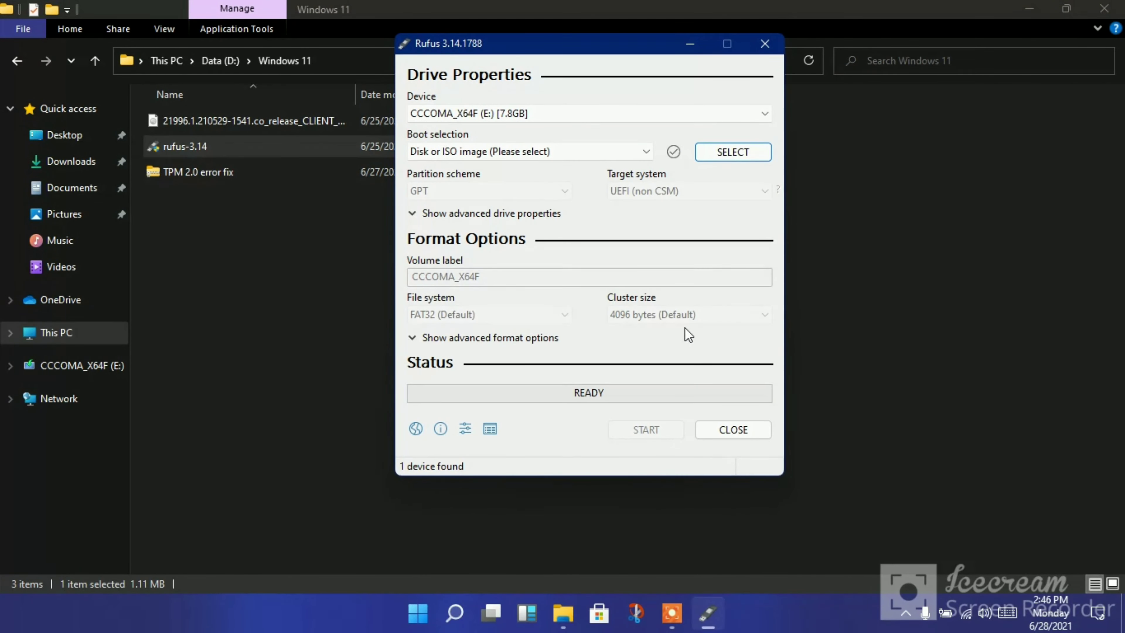
Load the Windows 11 ISO 21996.1.210529-1541.co_release_CLIENT_CONSUMER_x64FRE_en-us.iso from the Windows 11 folder on Data (D:) as the boot image.
left_click(699, 154)
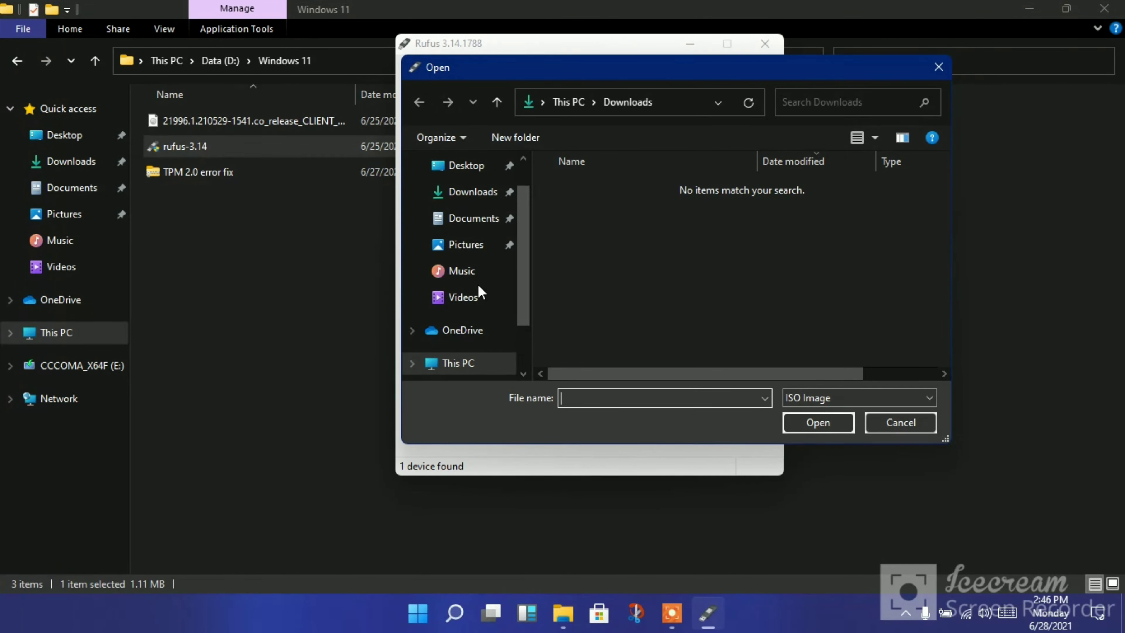
scroll(479, 287, "down", 1)
left_click(456, 290)
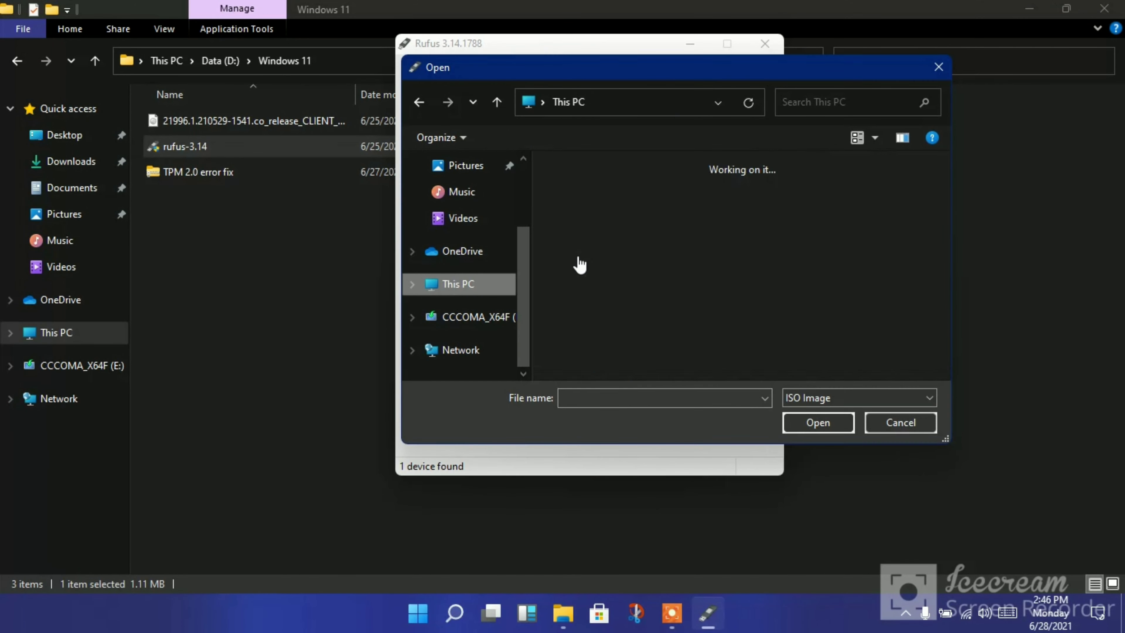
scroll(702, 268, "down", 5)
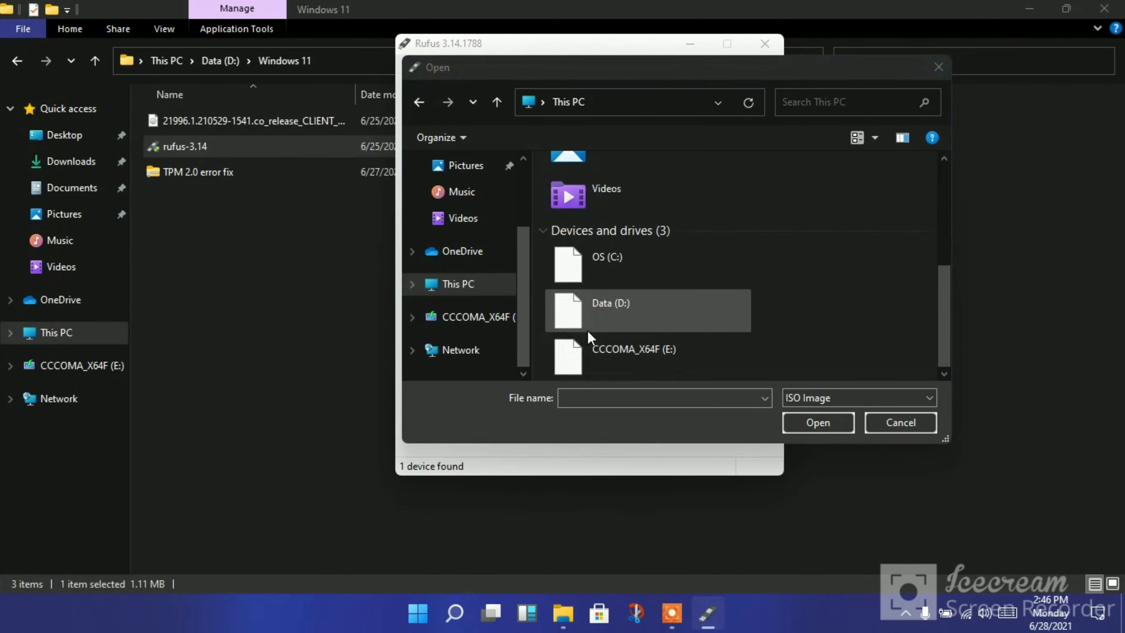
double_click(607, 314)
scroll(603, 294, "down", 1)
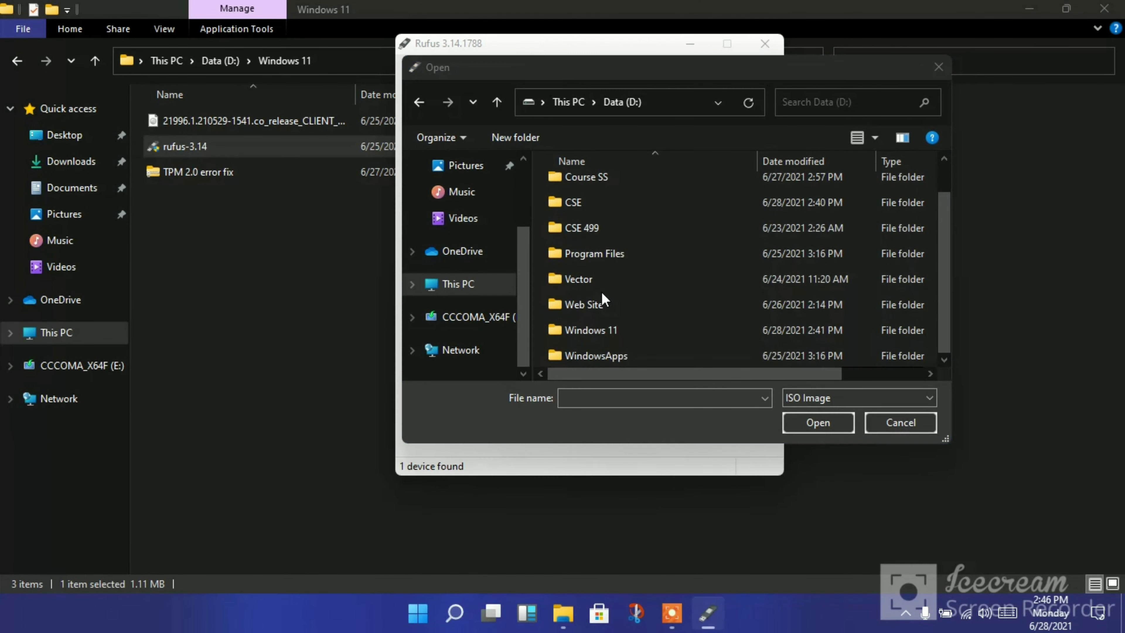
double_click(591, 333)
double_click(615, 196)
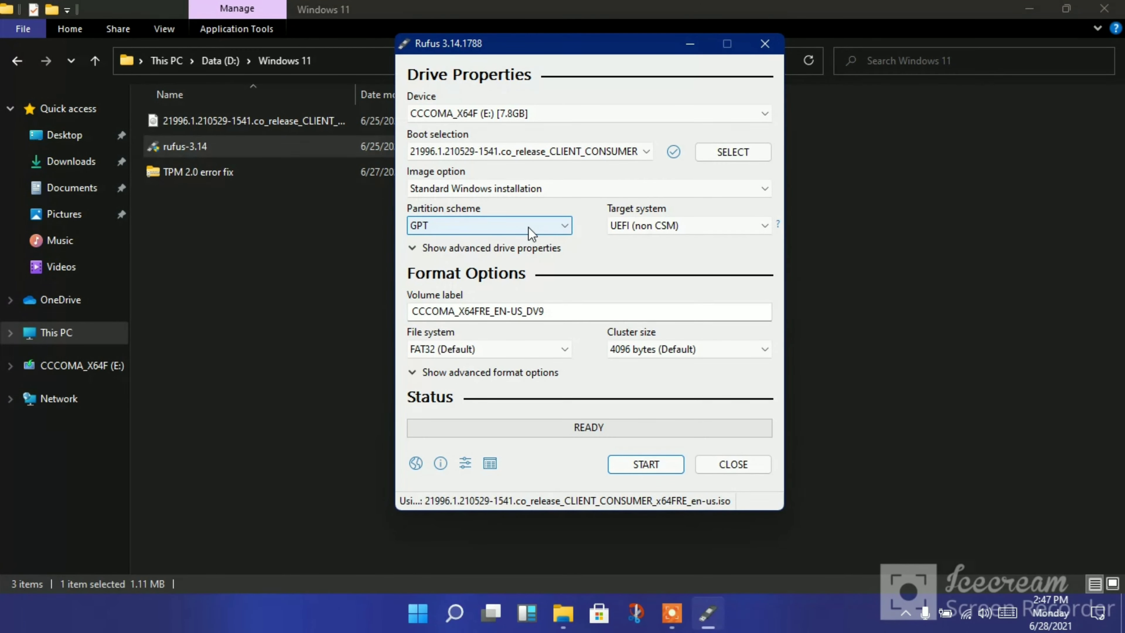
View the available partition schemes in Rufus and minimize the File Explorer window.
left_click(531, 231)
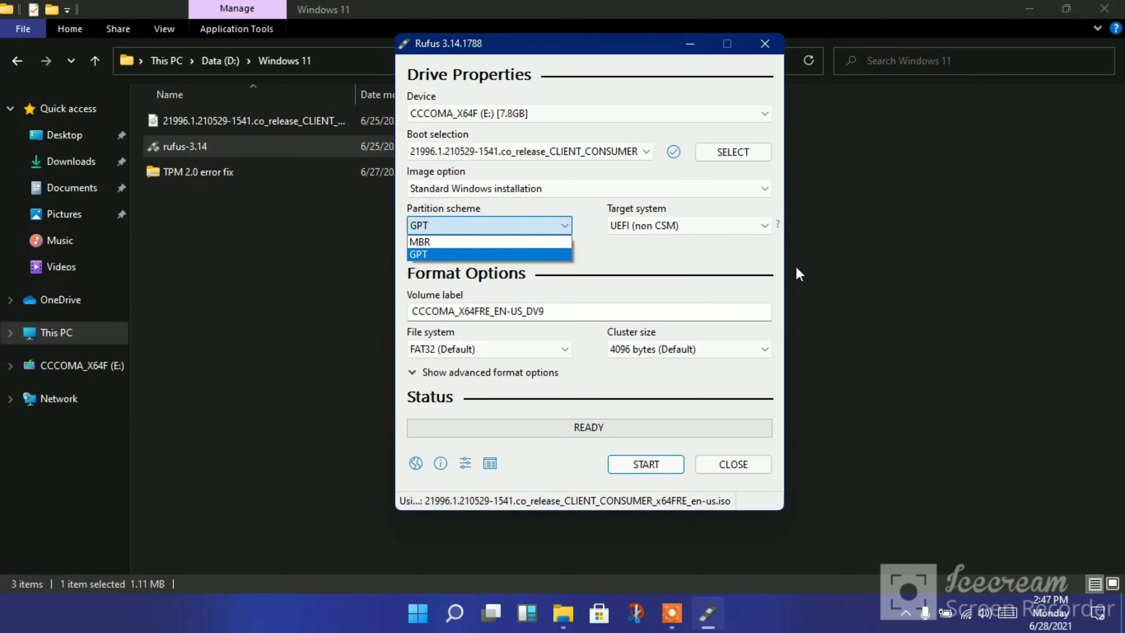
left_click(889, 167)
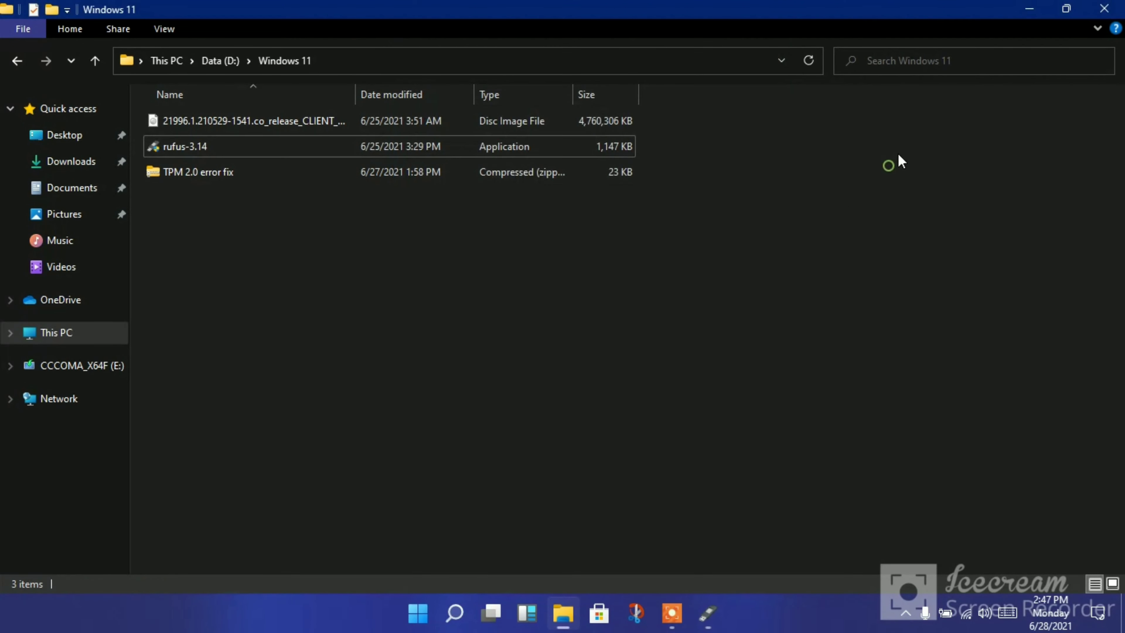
left_click(1029, 8)
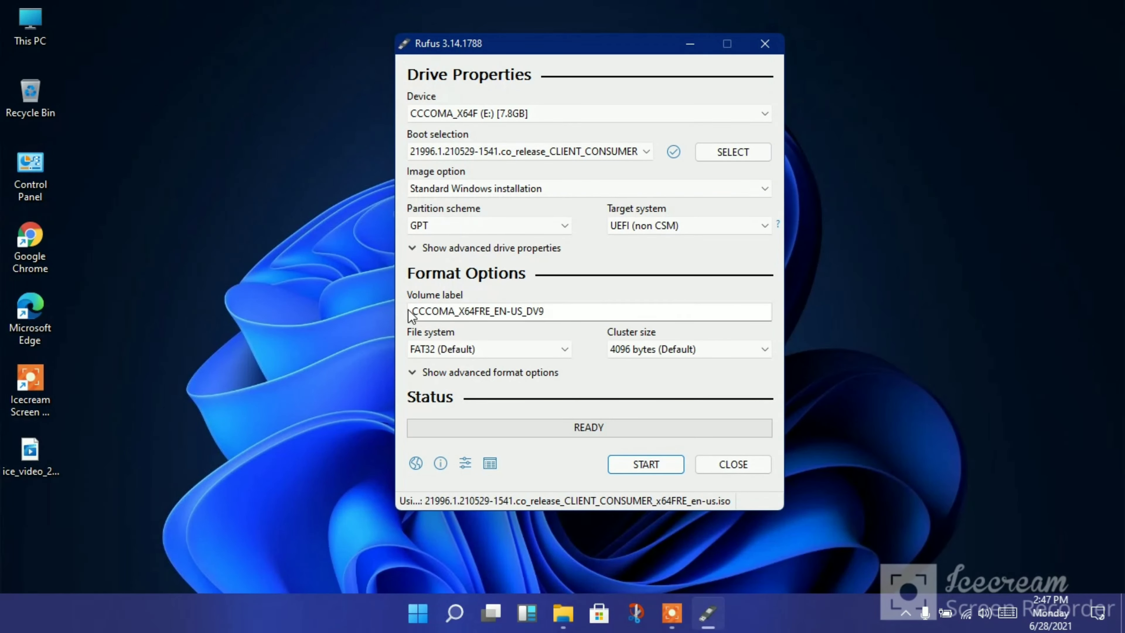
Open Disk Management and check the partition style of Disk 0 in its volume properties.
key("super+x")
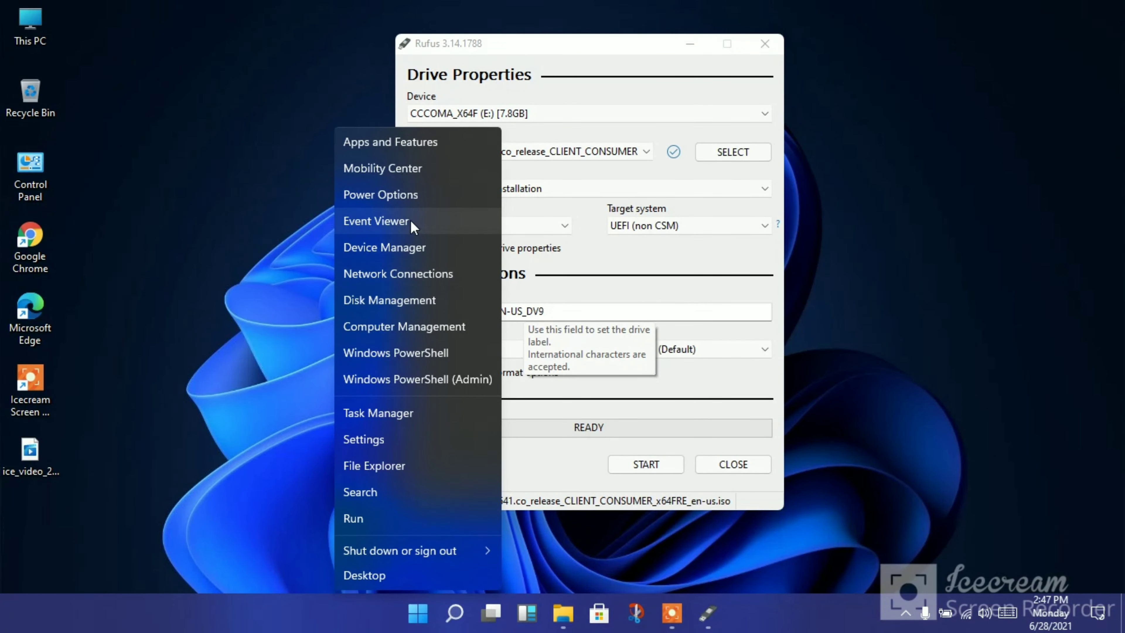
left_click(402, 296)
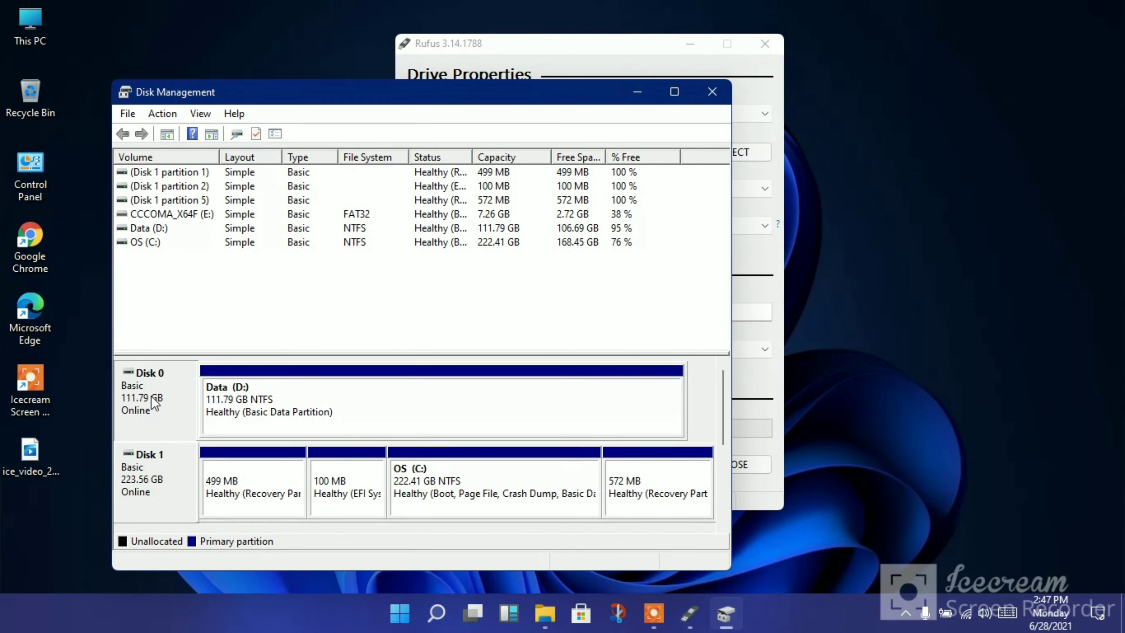
right_click(151, 396)
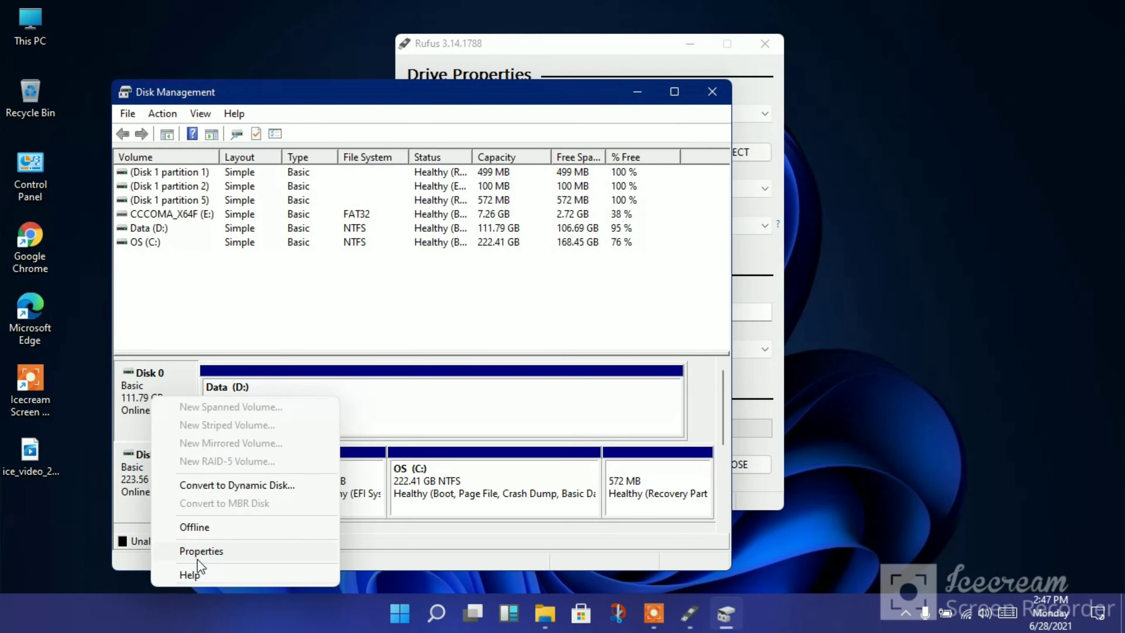
left_click(200, 551)
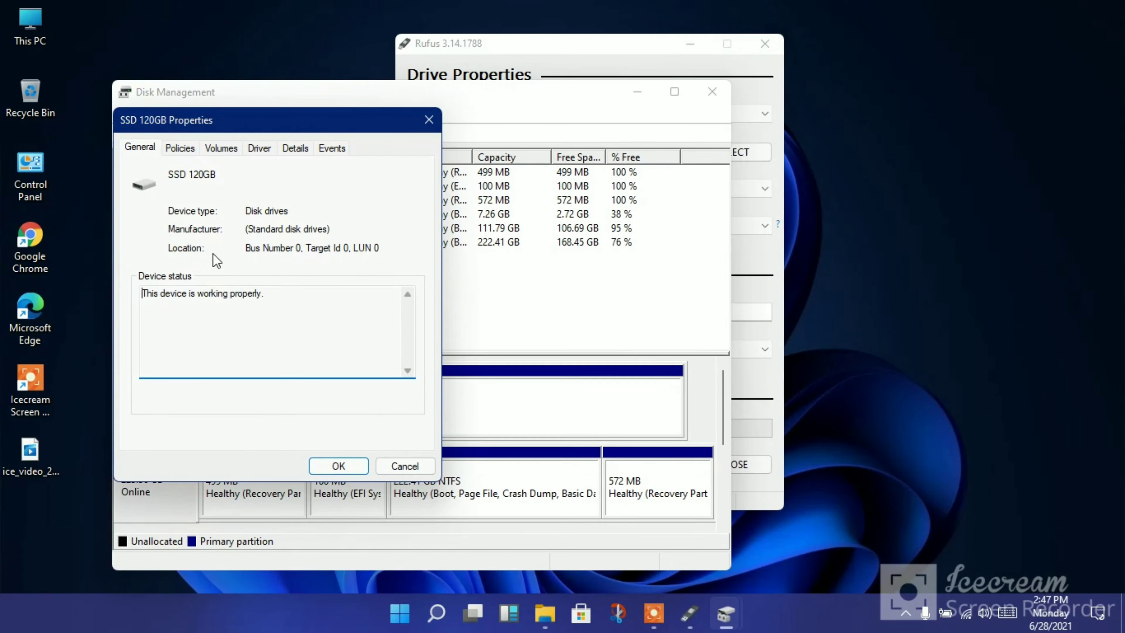
left_click(223, 151)
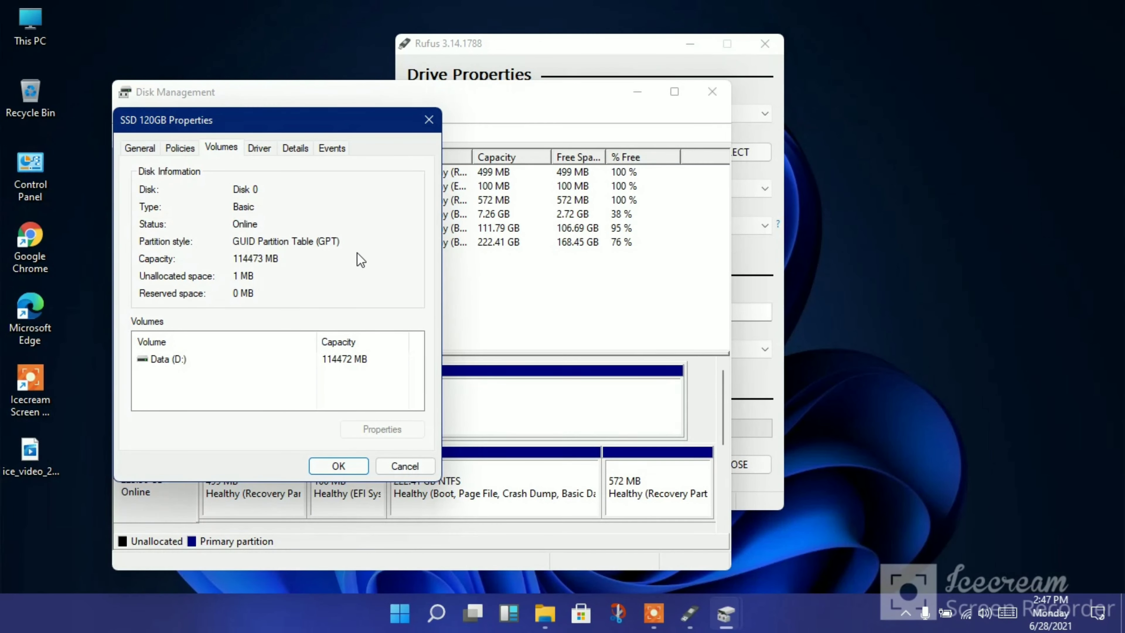
left_click(429, 124)
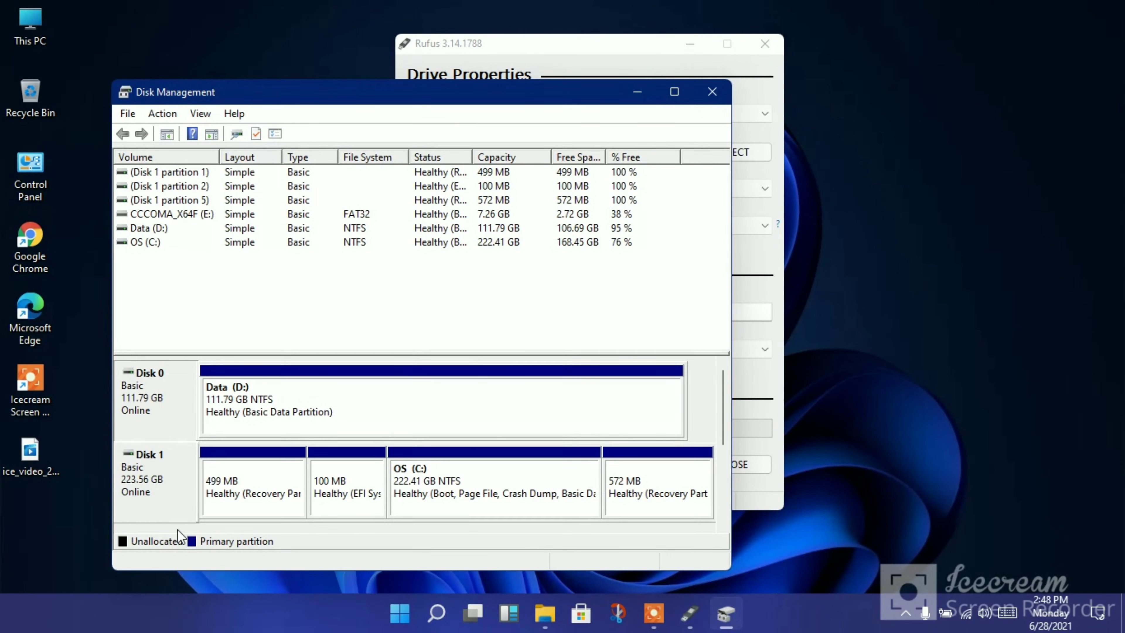
Check the partition style of Disk 1 in its volume properties and close Disk Management.
right_click(158, 492)
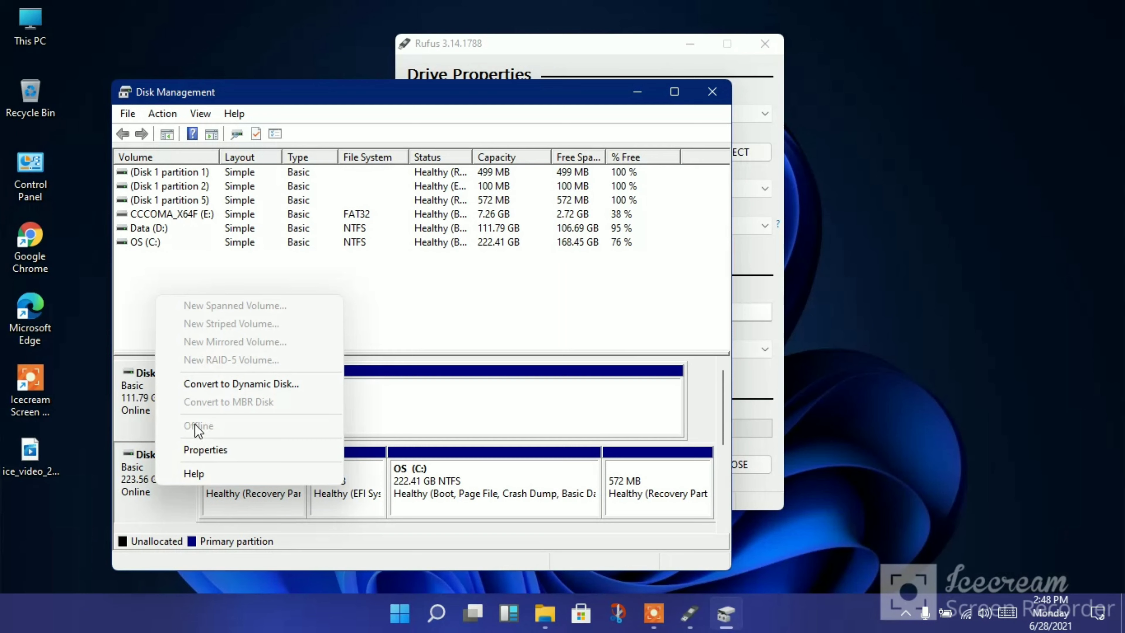
left_click(205, 454)
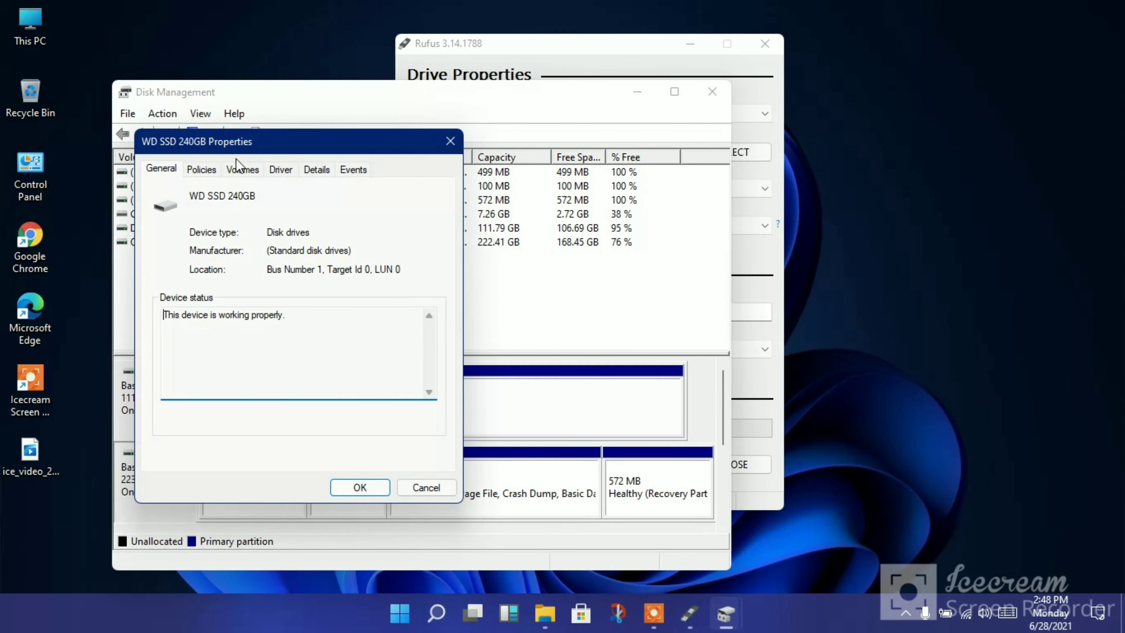
left_click(242, 168)
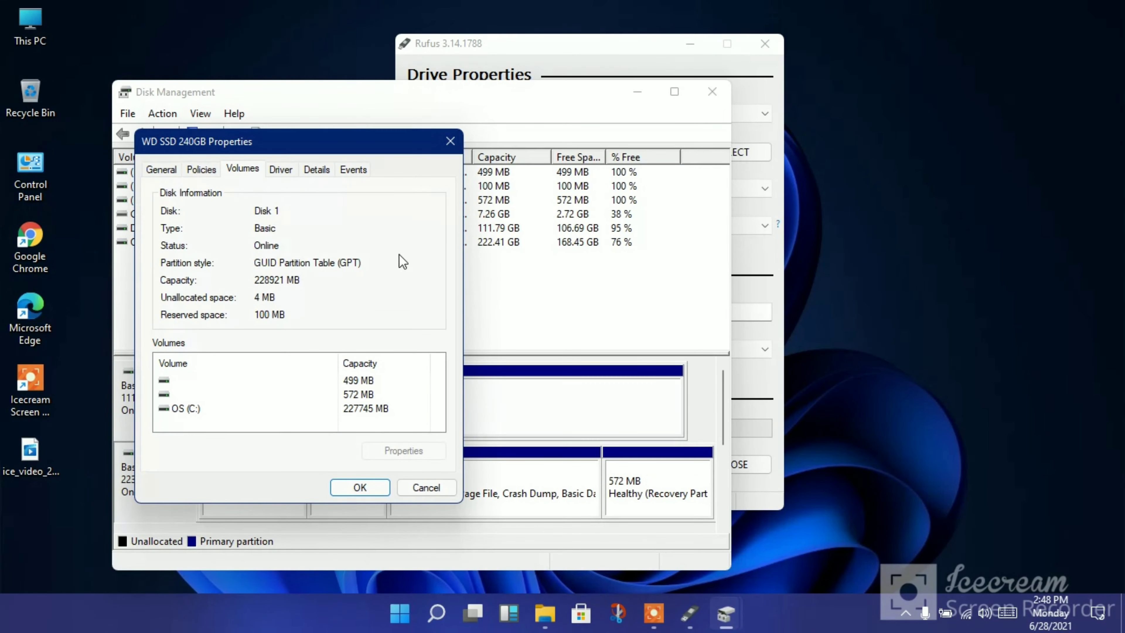
left_click(450, 142)
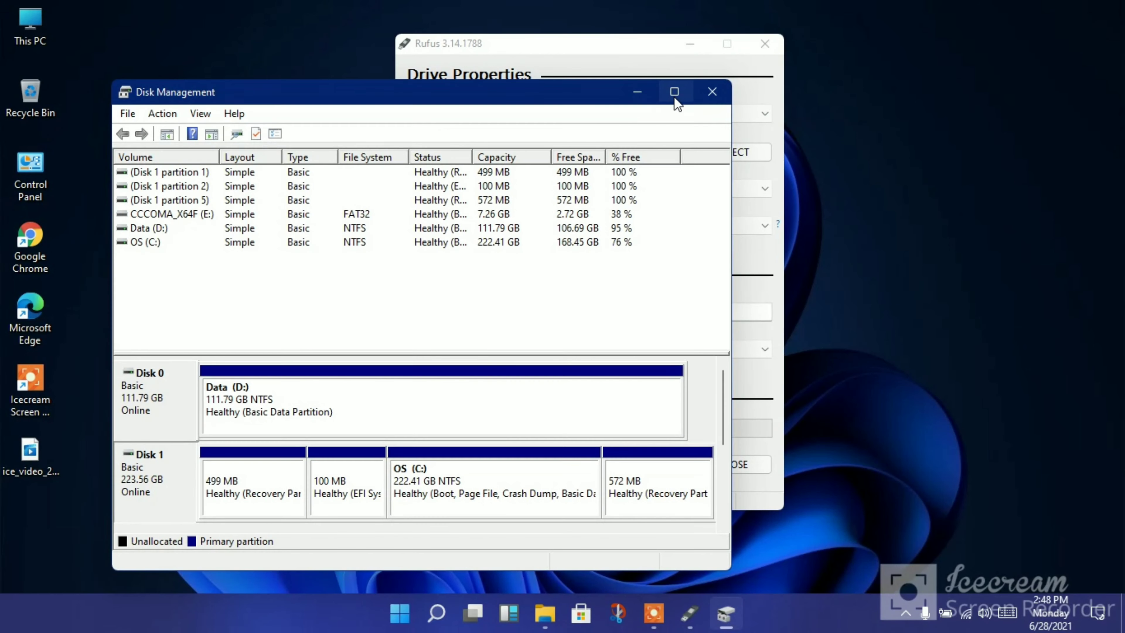
left_click(712, 92)
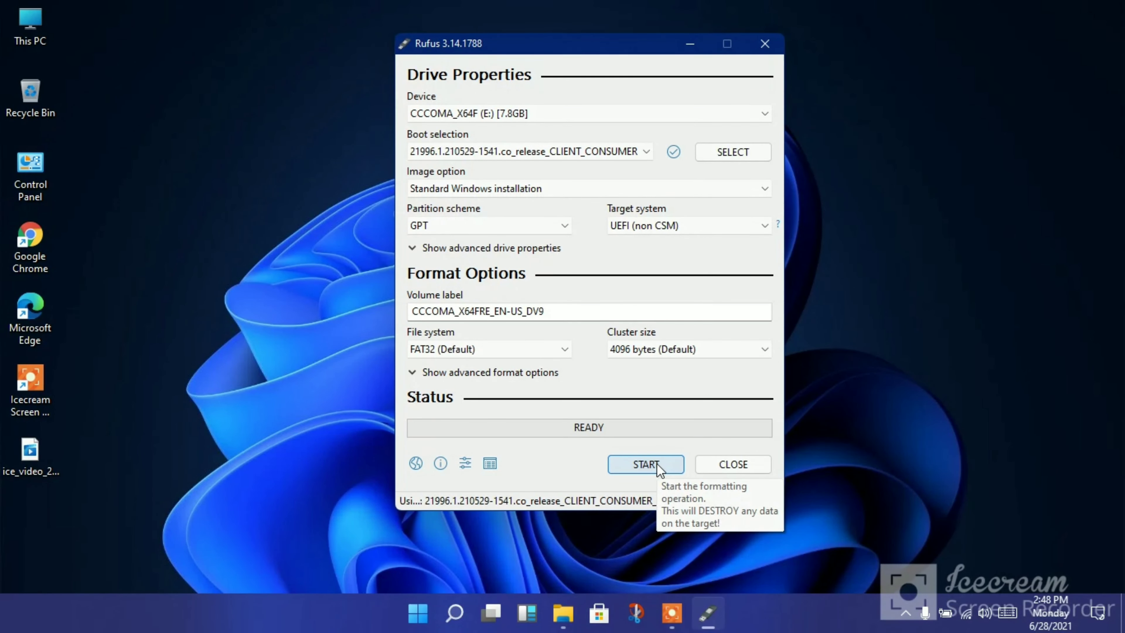
Close Rufus and launch the setup application from the CCCOMA_X64F (E:) USB drive.
left_click(770, 465)
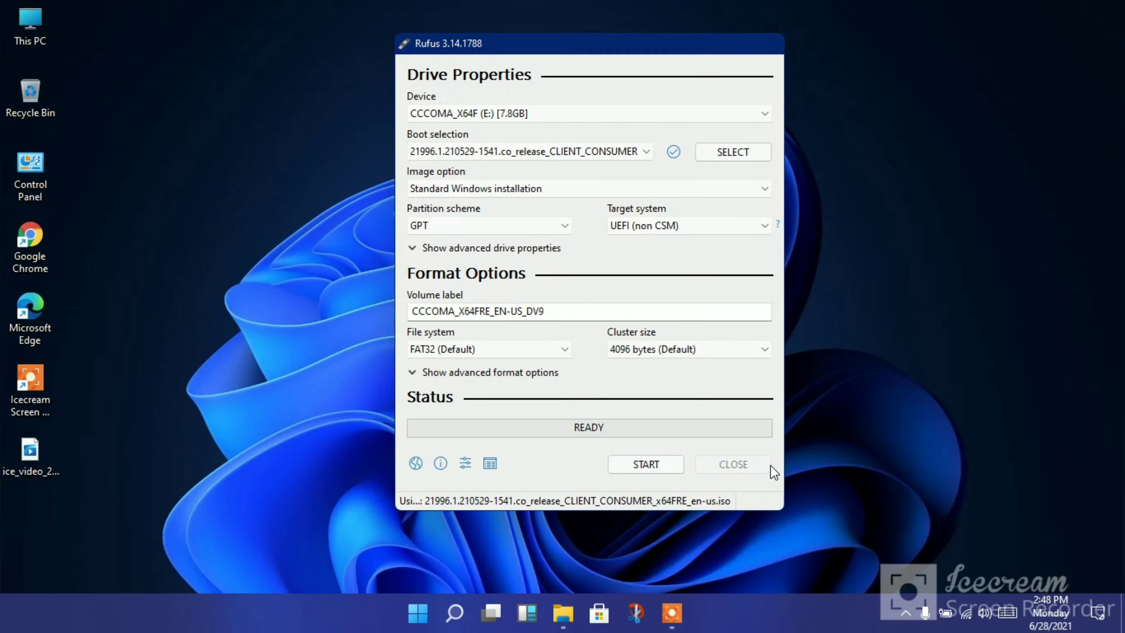
double_click(48, 17)
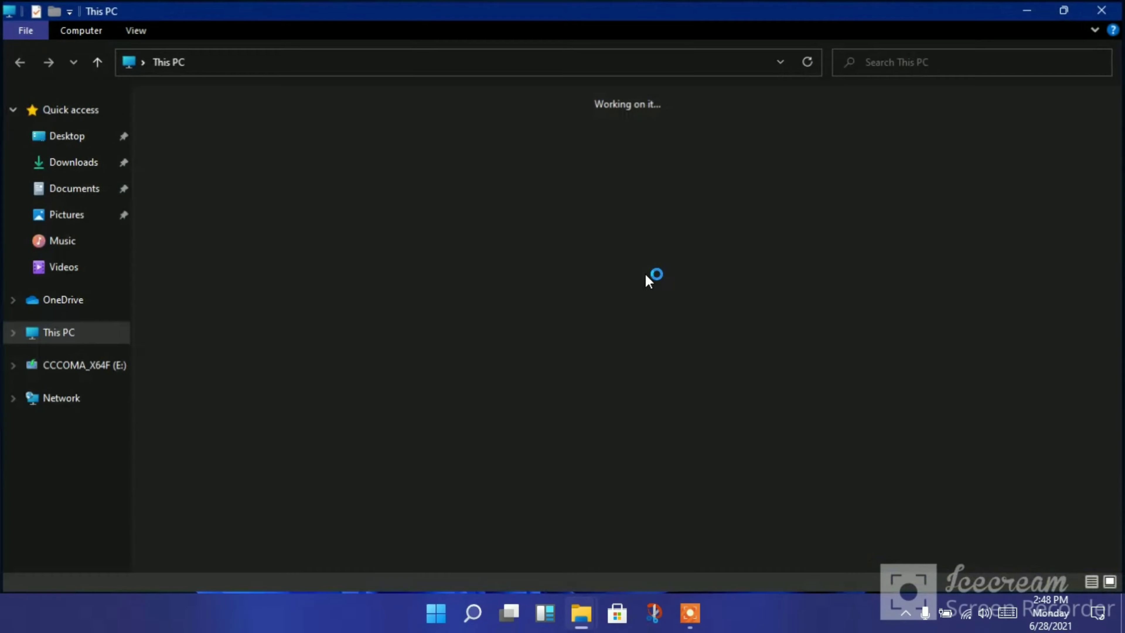
double_click(691, 257)
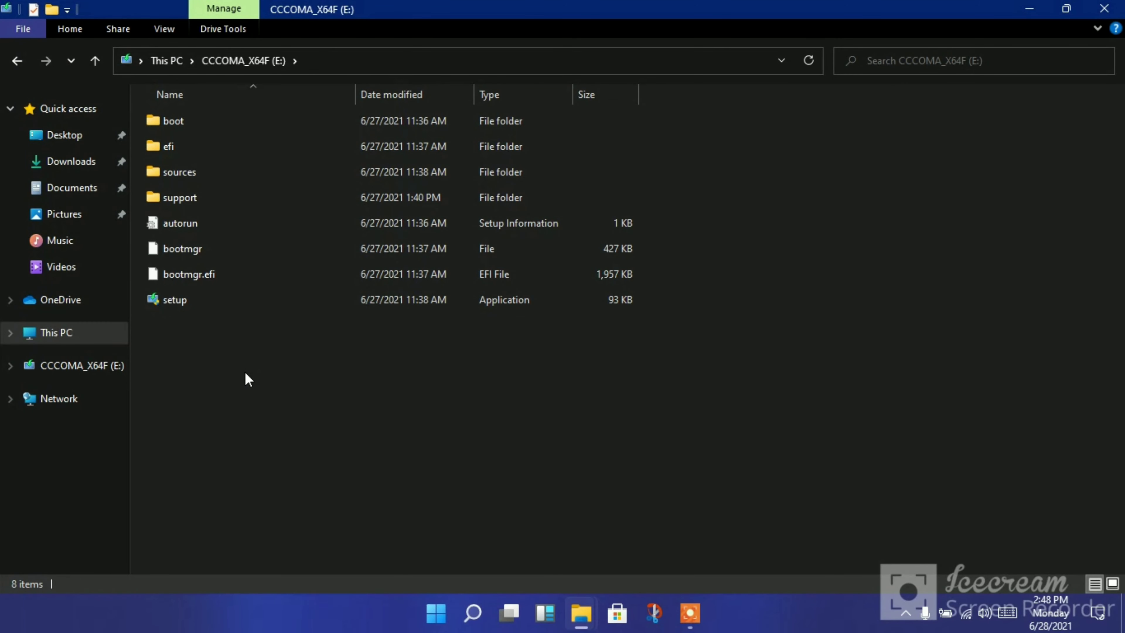
double_click(188, 309)
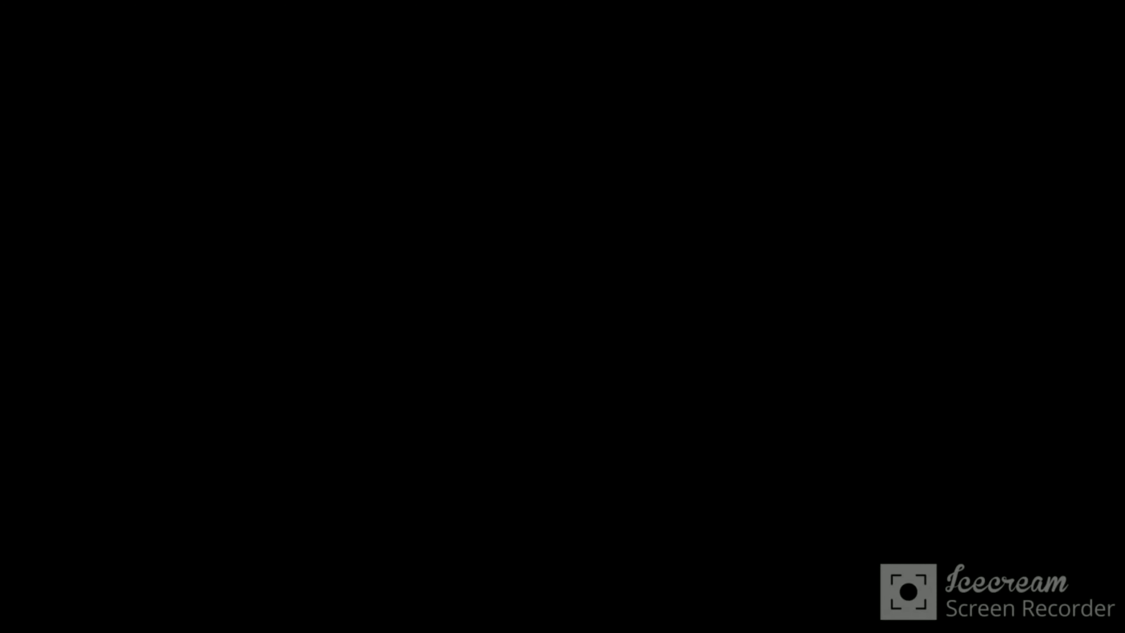
left_click(415, 407)
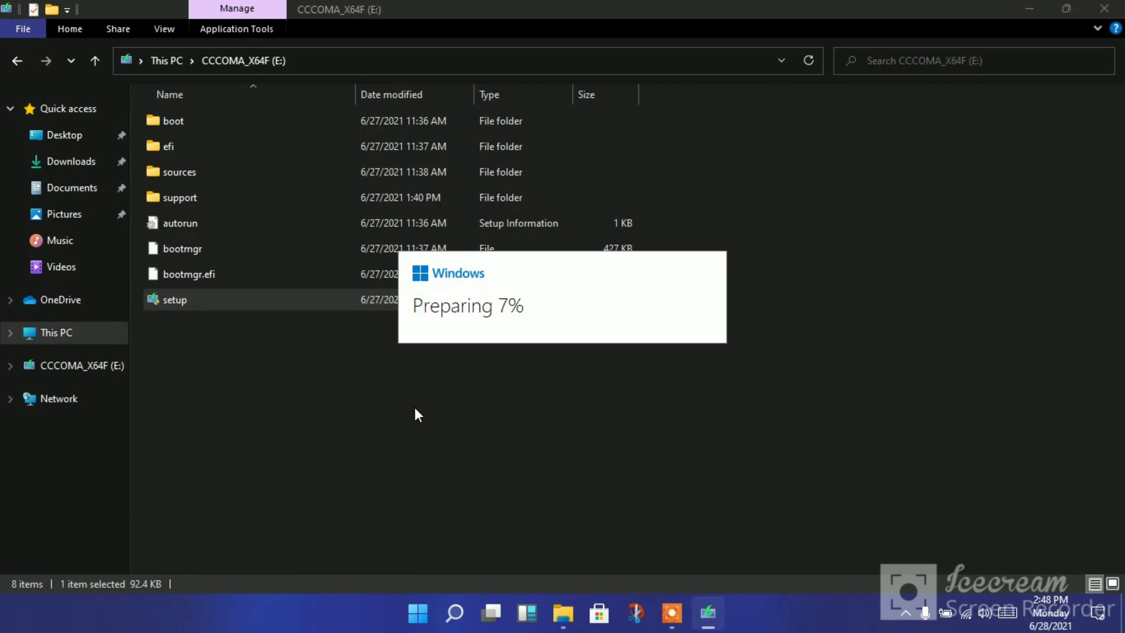
right_click(703, 605)
left_click(704, 583)
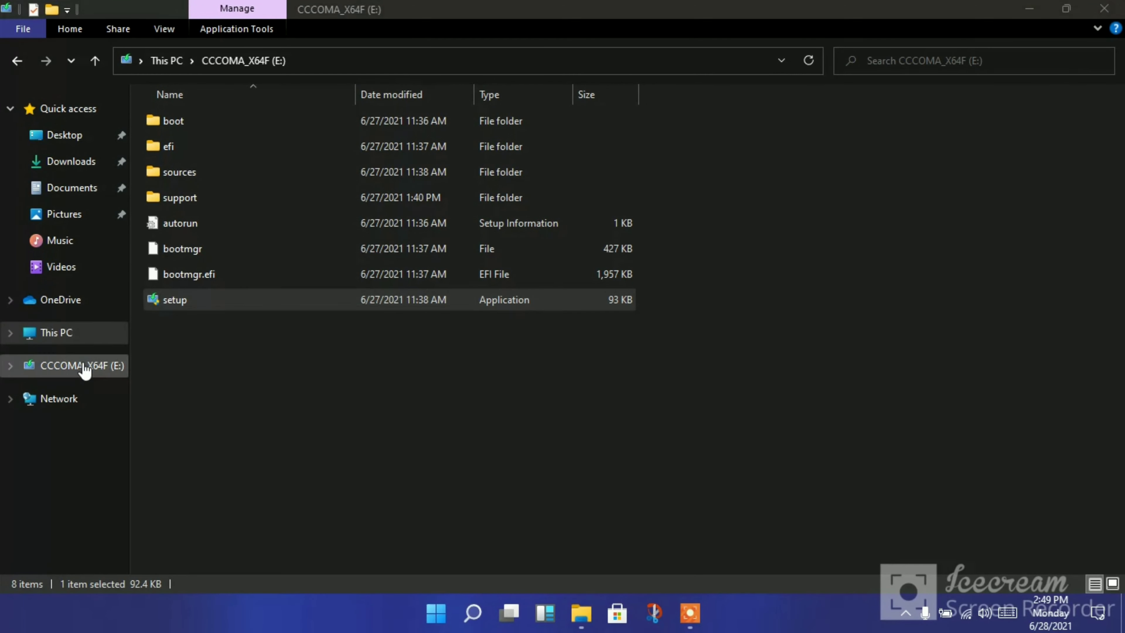
Extract the TPM 2.0 error fix archive from the Windows 11 folder on Data (D:) to D:\Windows 11\TPM 2.0 error fix.
left_click(64, 330)
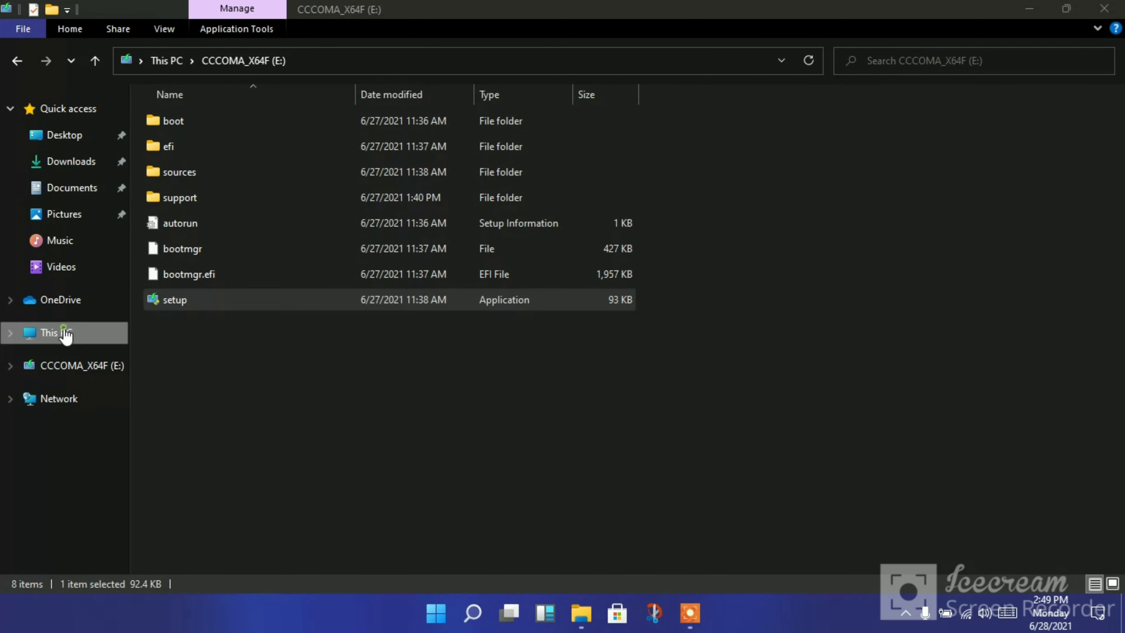
double_click(521, 239)
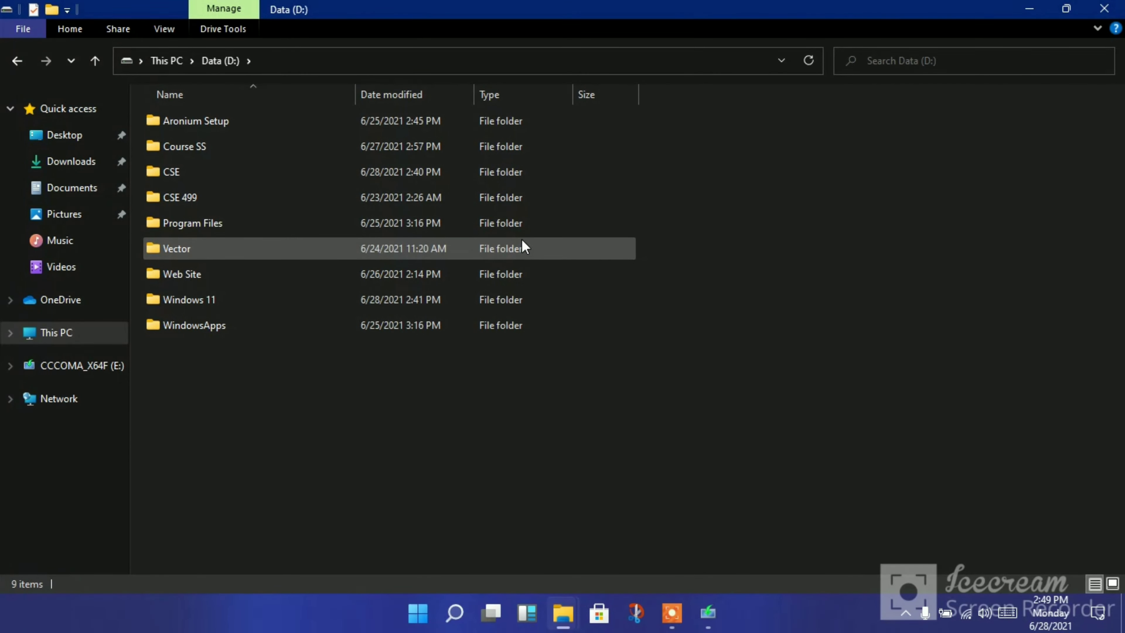
double_click(437, 303)
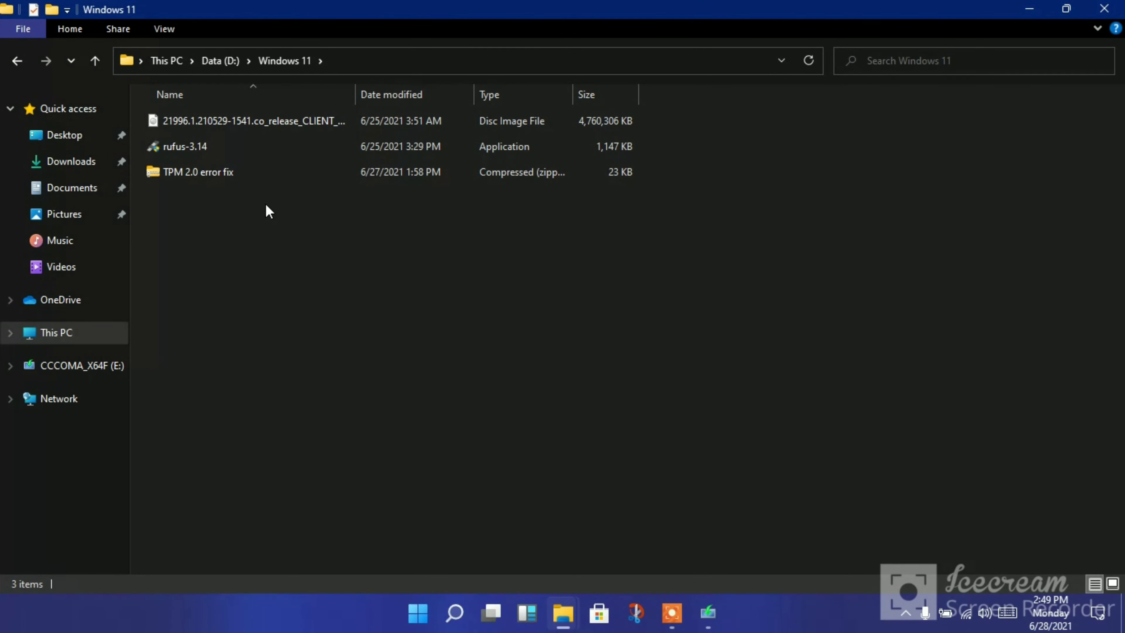
right_click(214, 177)
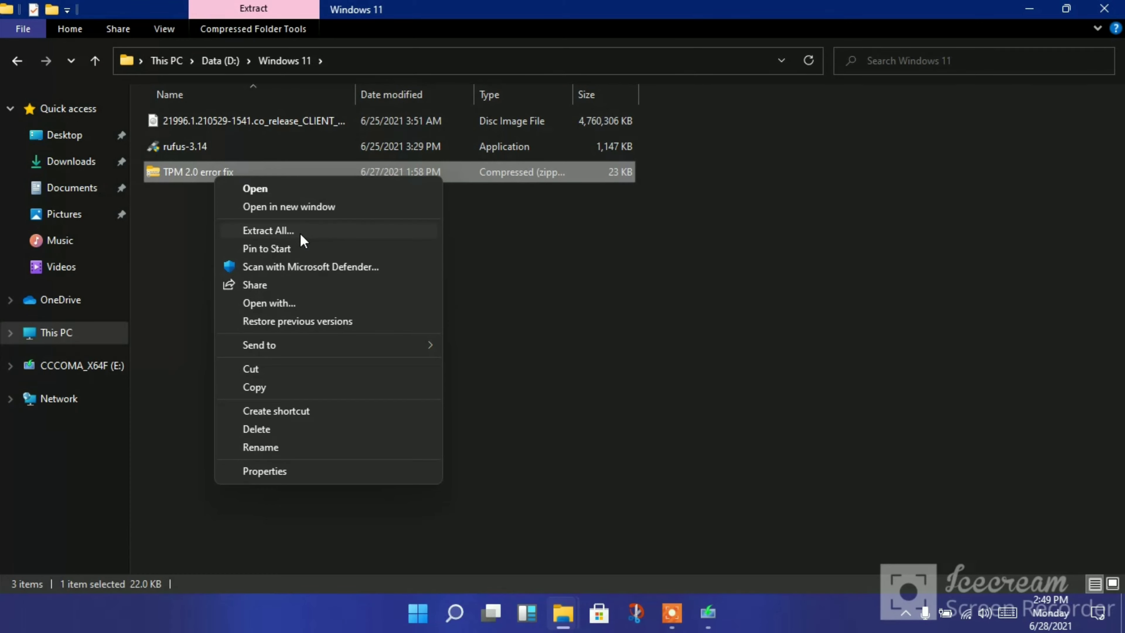
left_click(301, 234)
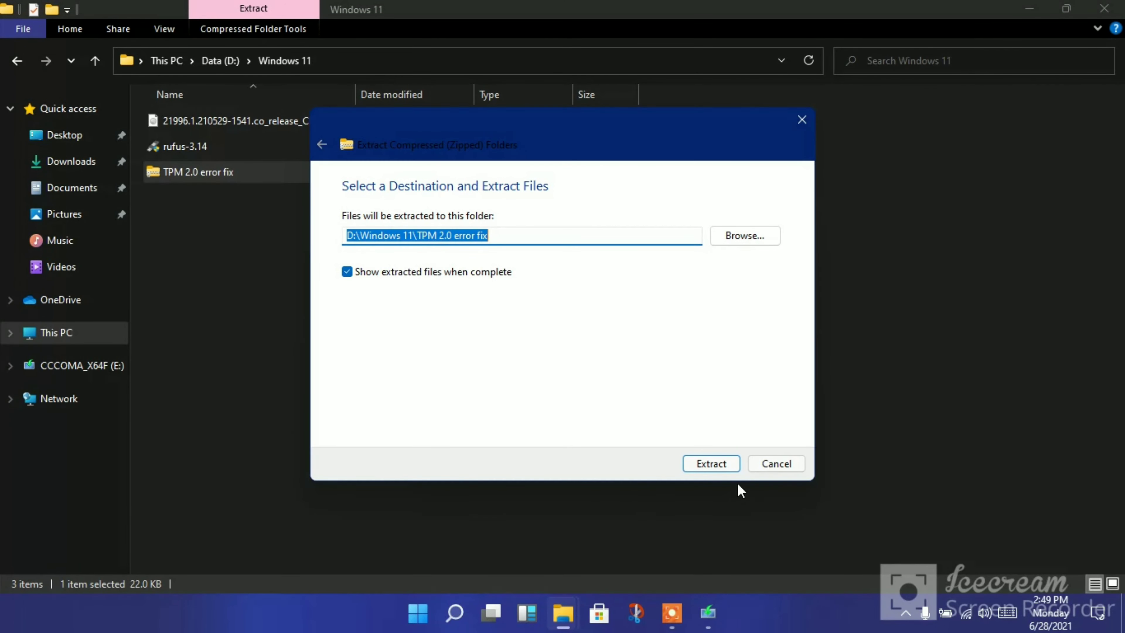
left_click(711, 463)
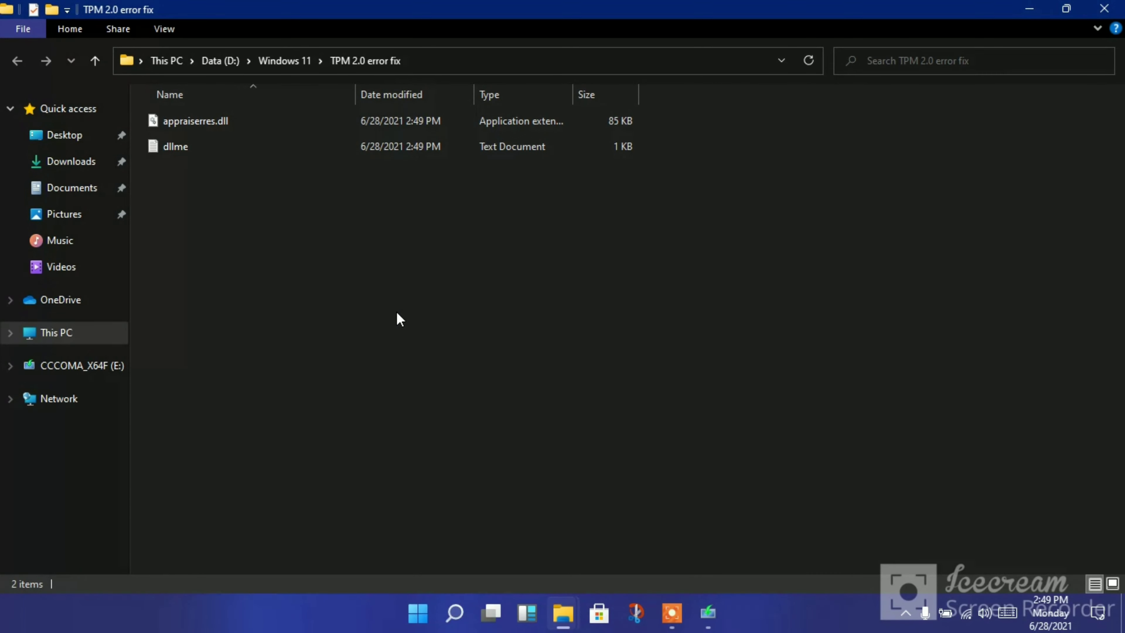
Cut the extracted appraiserres.dll and dllme files and open the sources folder on the CCCOMA_X64F (E:) drive.
key("ctrl+a")
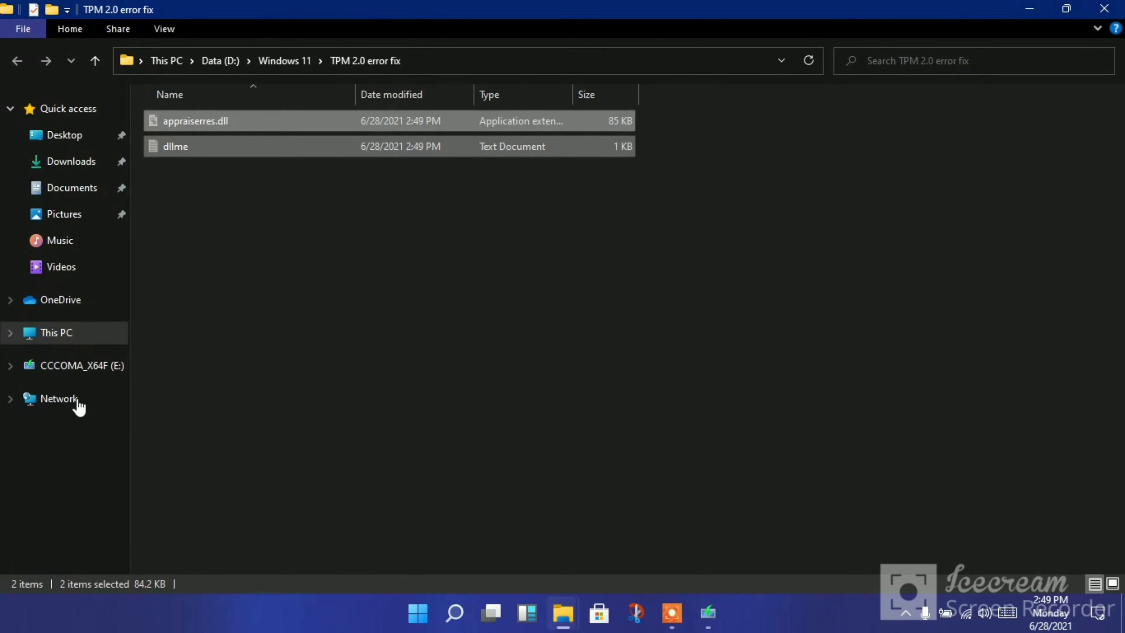
left_click(71, 377)
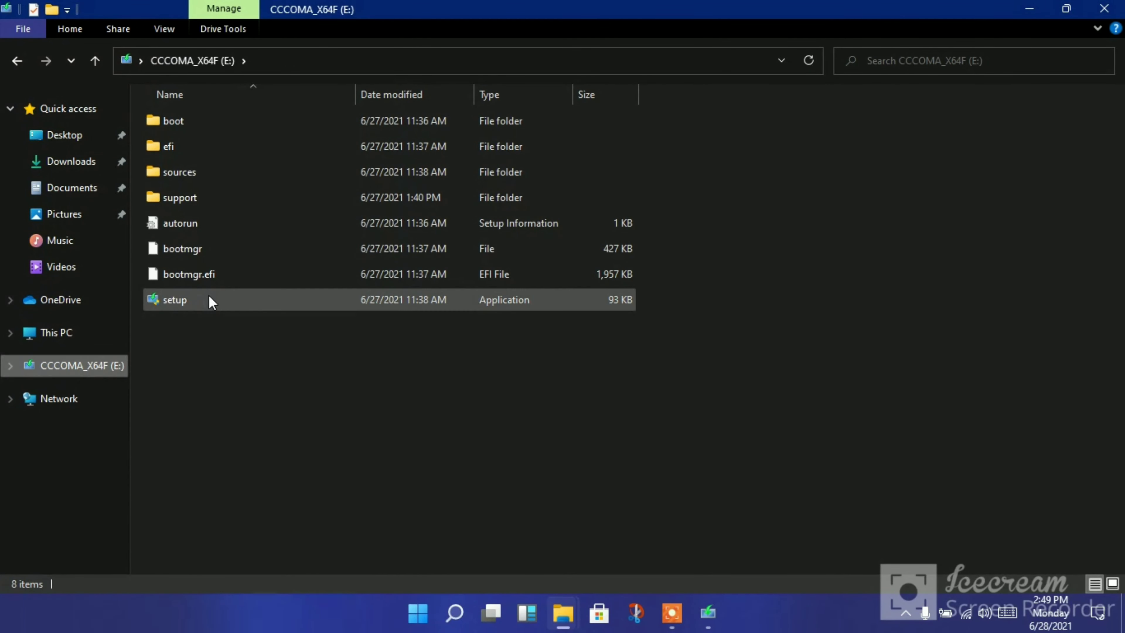
double_click(232, 178)
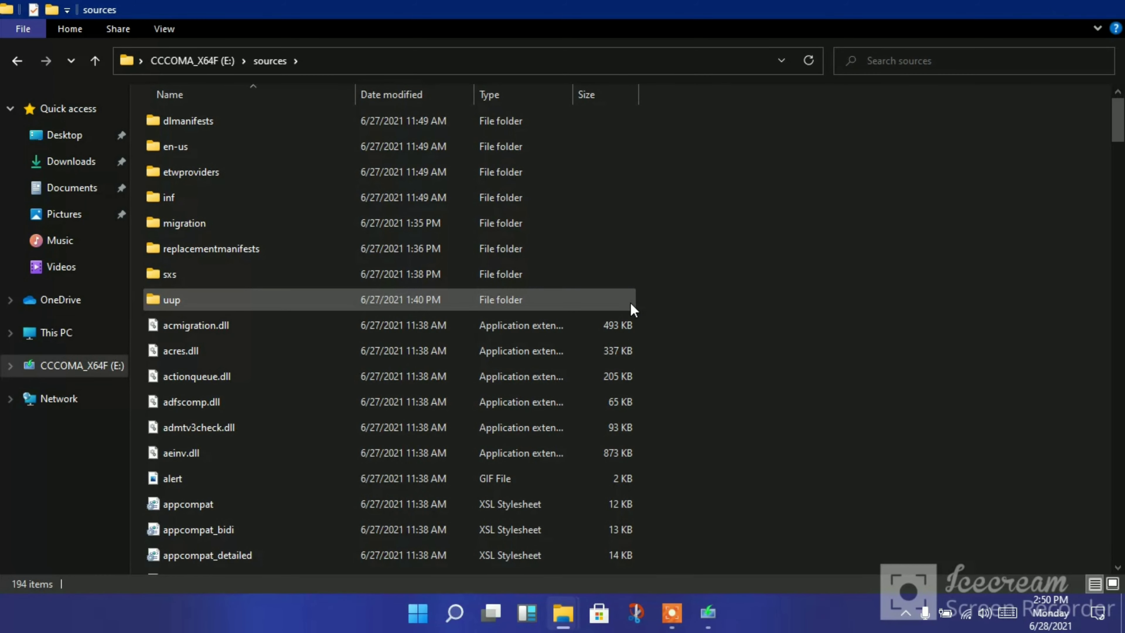
Show the desktop and open a Command Prompt by running cmd as a new task from Task Manager.
key("super+d")
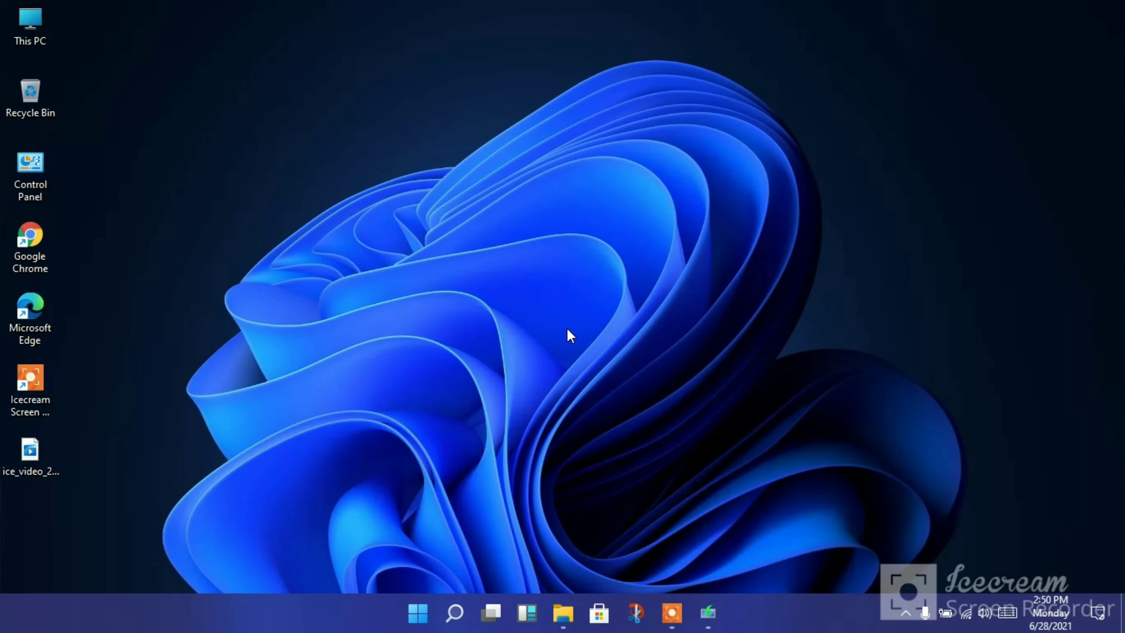
key("ctrl+shift+Escape")
left_click(127, 133)
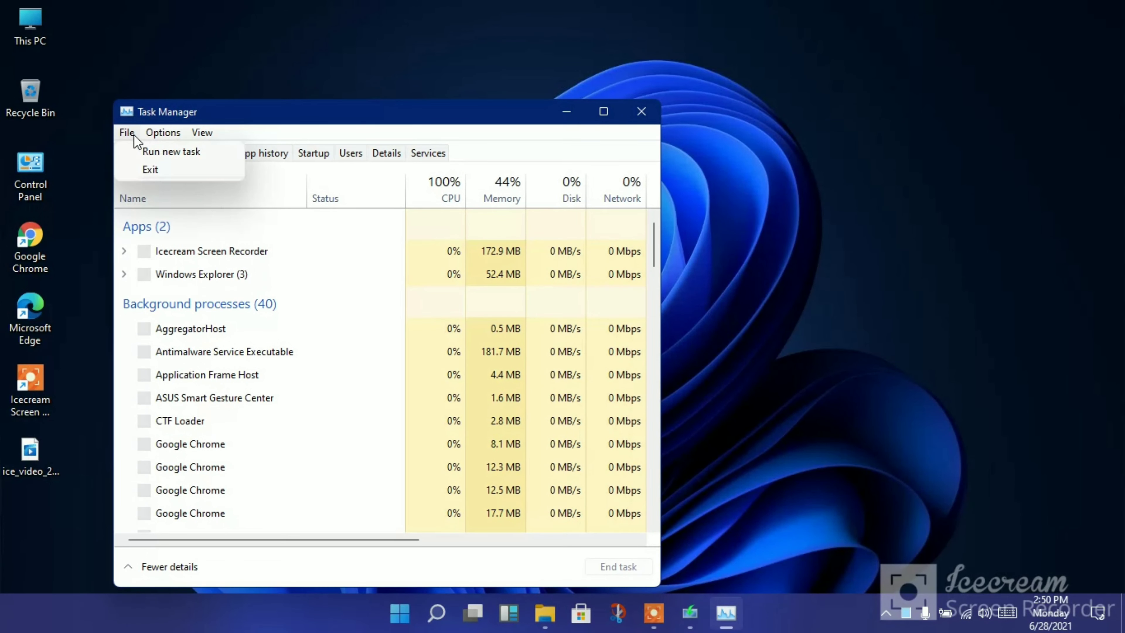
left_click(137, 154)
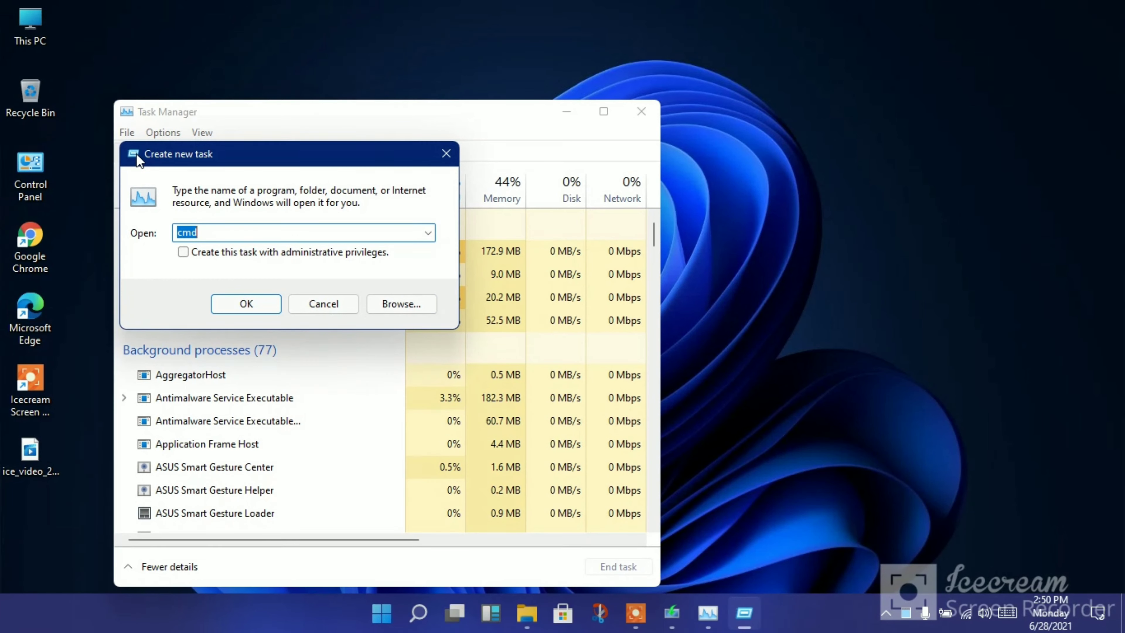
key("Escape")
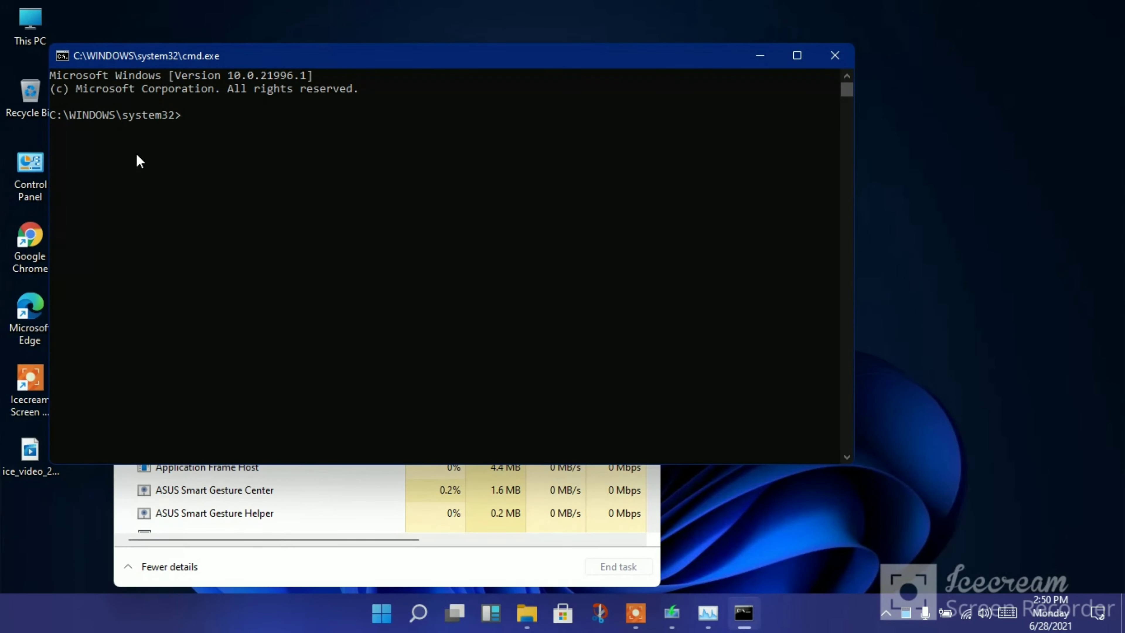
Run the gpupdate command and close both the Command Prompt and Task Manager.
type("gpupda")
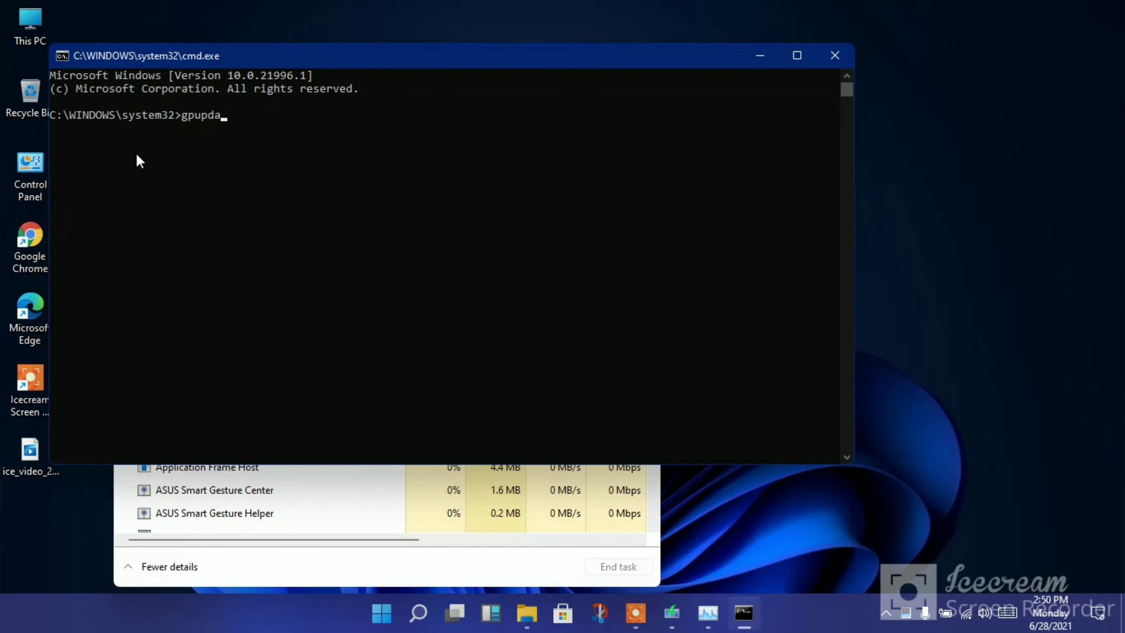
type("te")
key("Return")
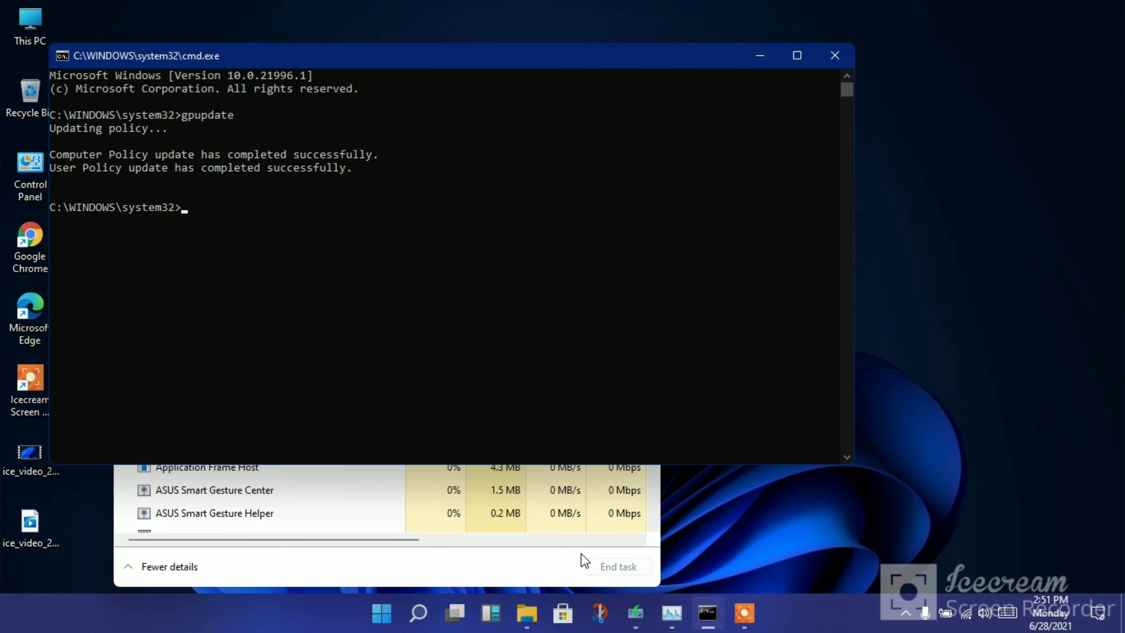
left_click(834, 55)
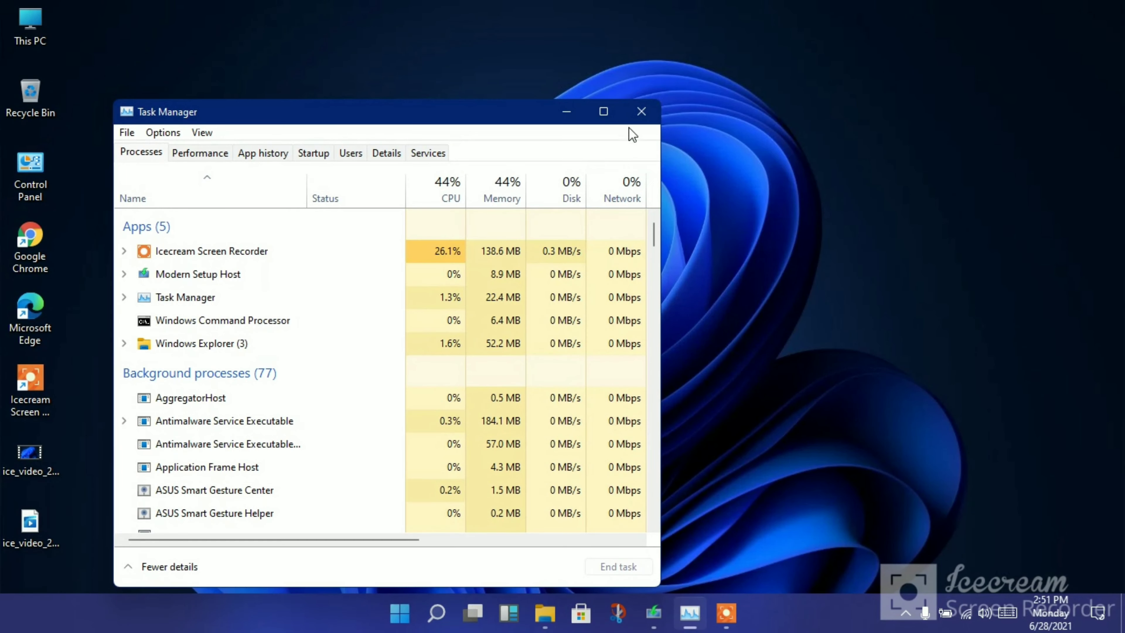
left_click(641, 112)
Switch to the sources folder on the USB drive and paste the two cut TPM fix files, replacing the files with the same names.
mouse_move(572, 625)
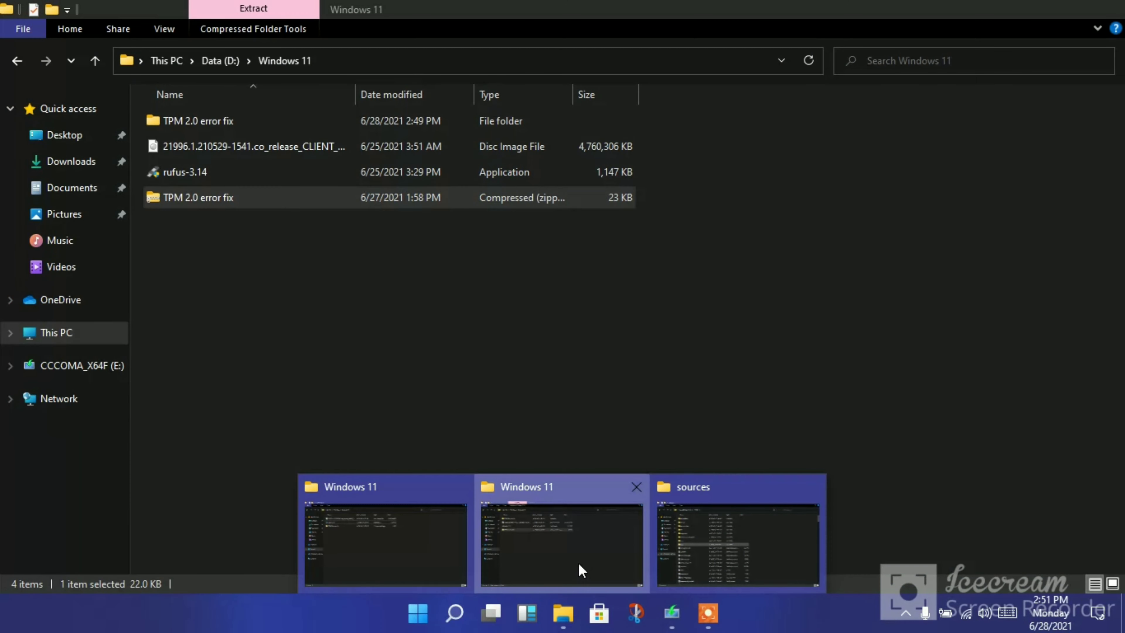
left_click(578, 562)
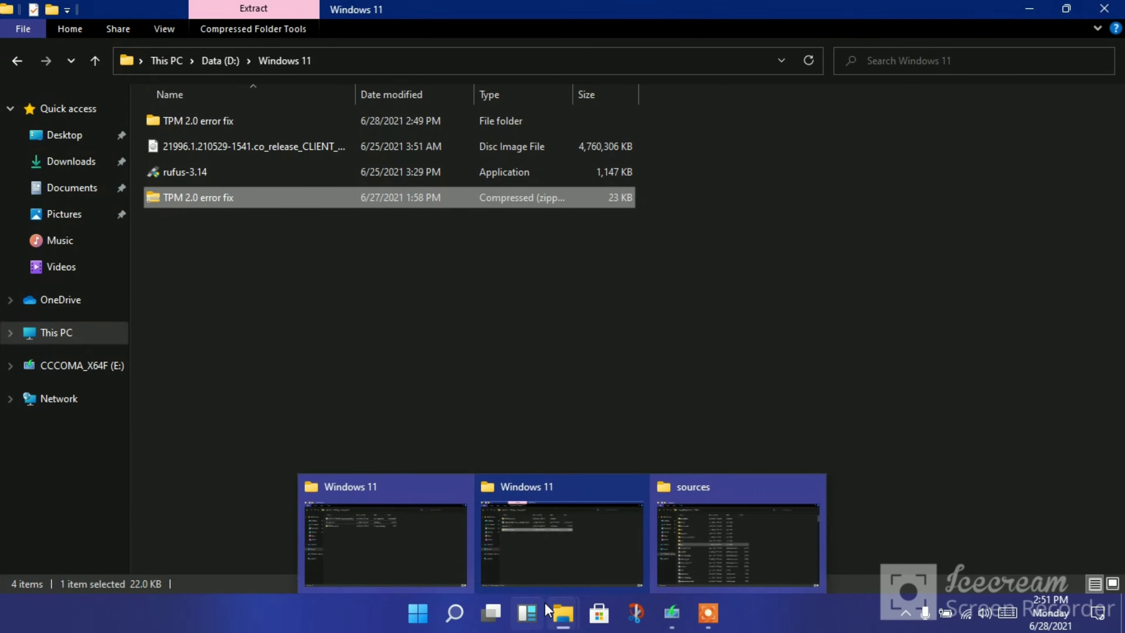
left_click(562, 613)
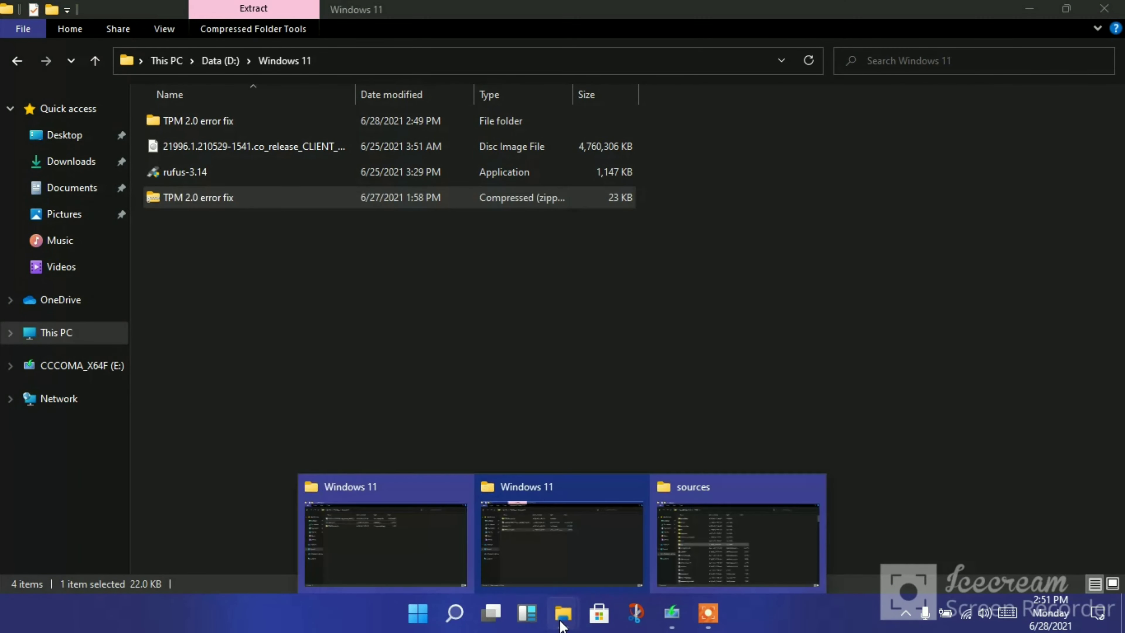
left_click(441, 589)
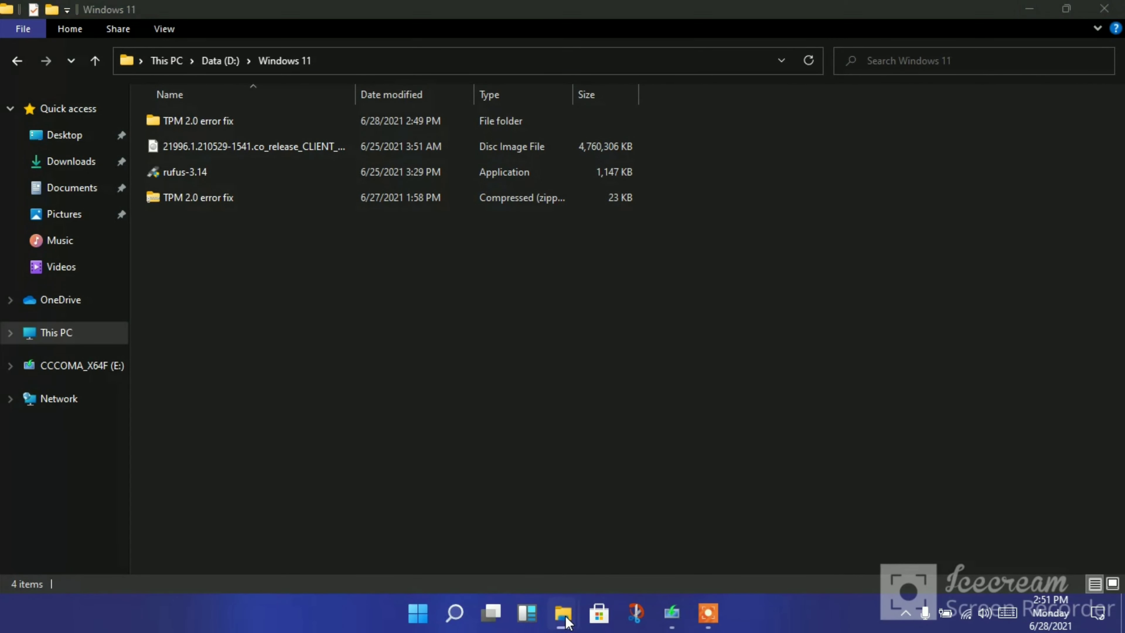
mouse_move(566, 623)
left_click(677, 553)
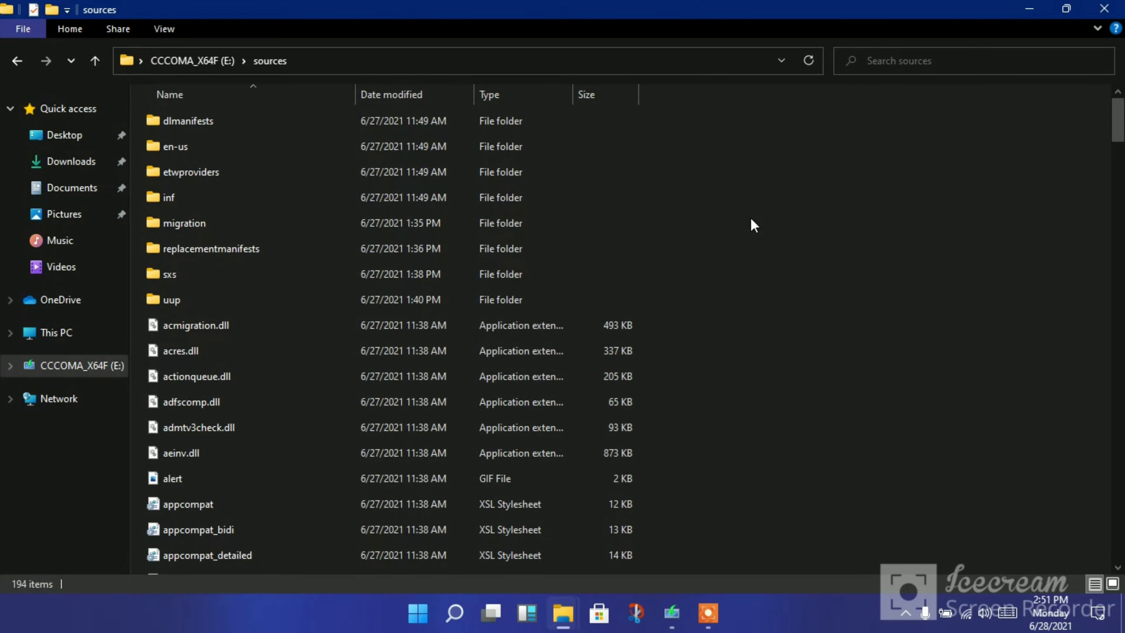
key("ctrl+v")
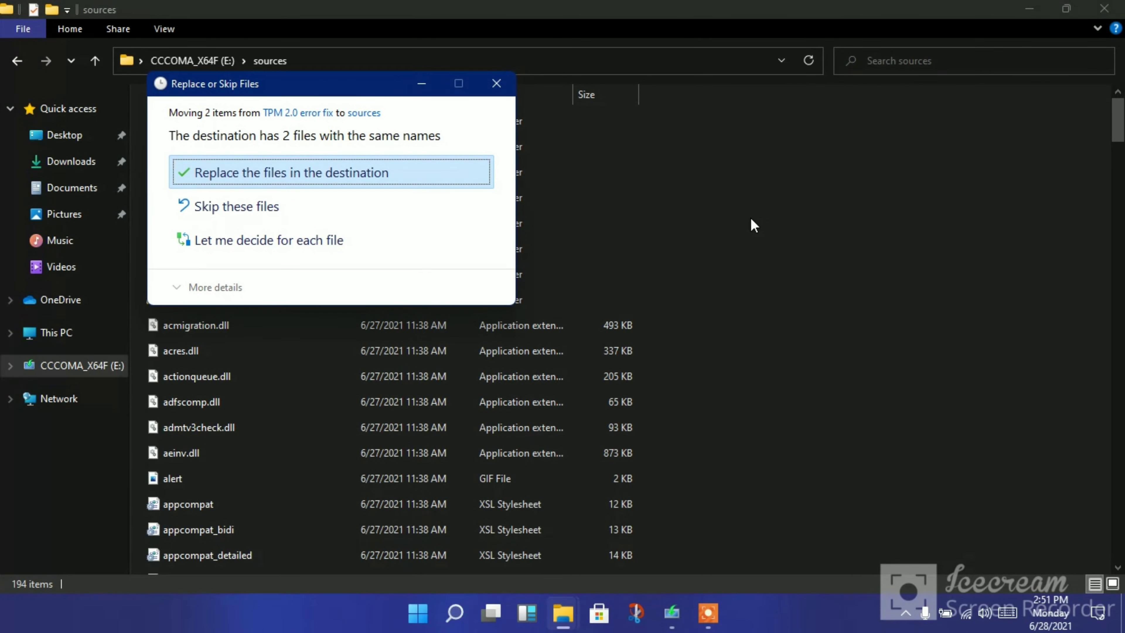
key("Return")
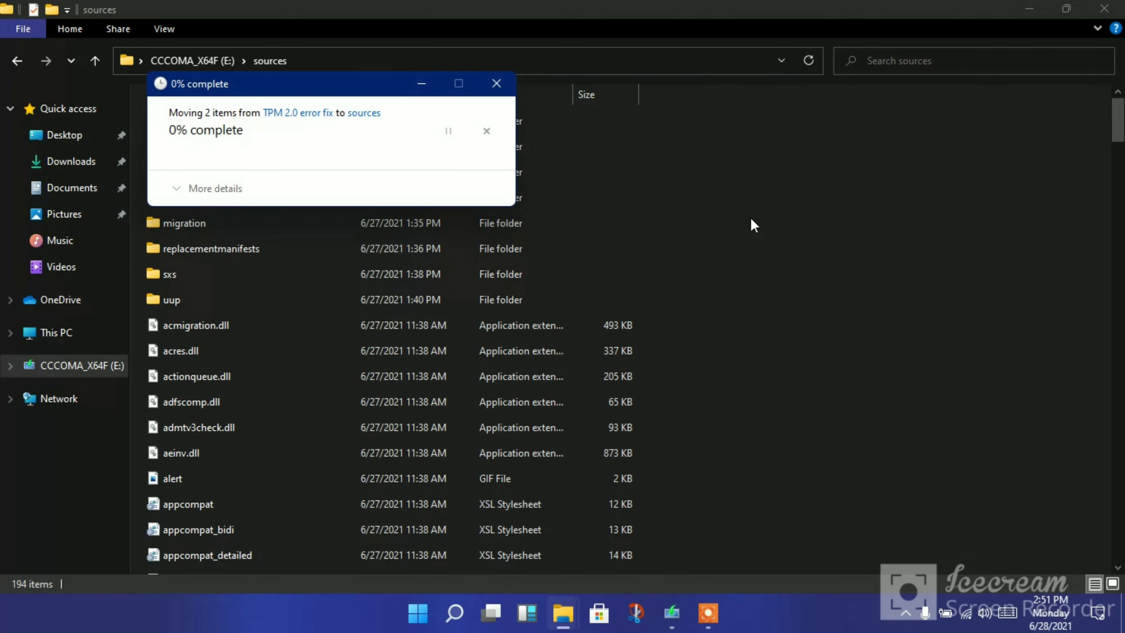